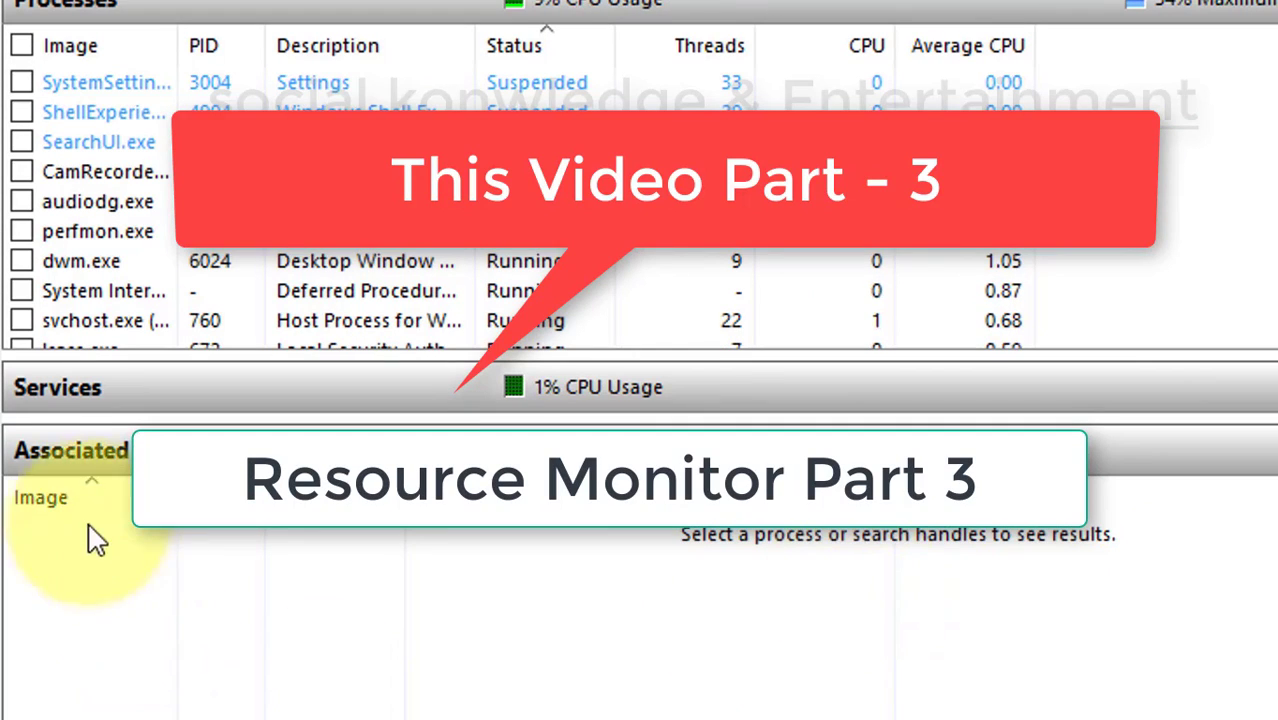
- Collapse the Associated Handles and Associated Modules sections of the CPU view
click(94, 450)
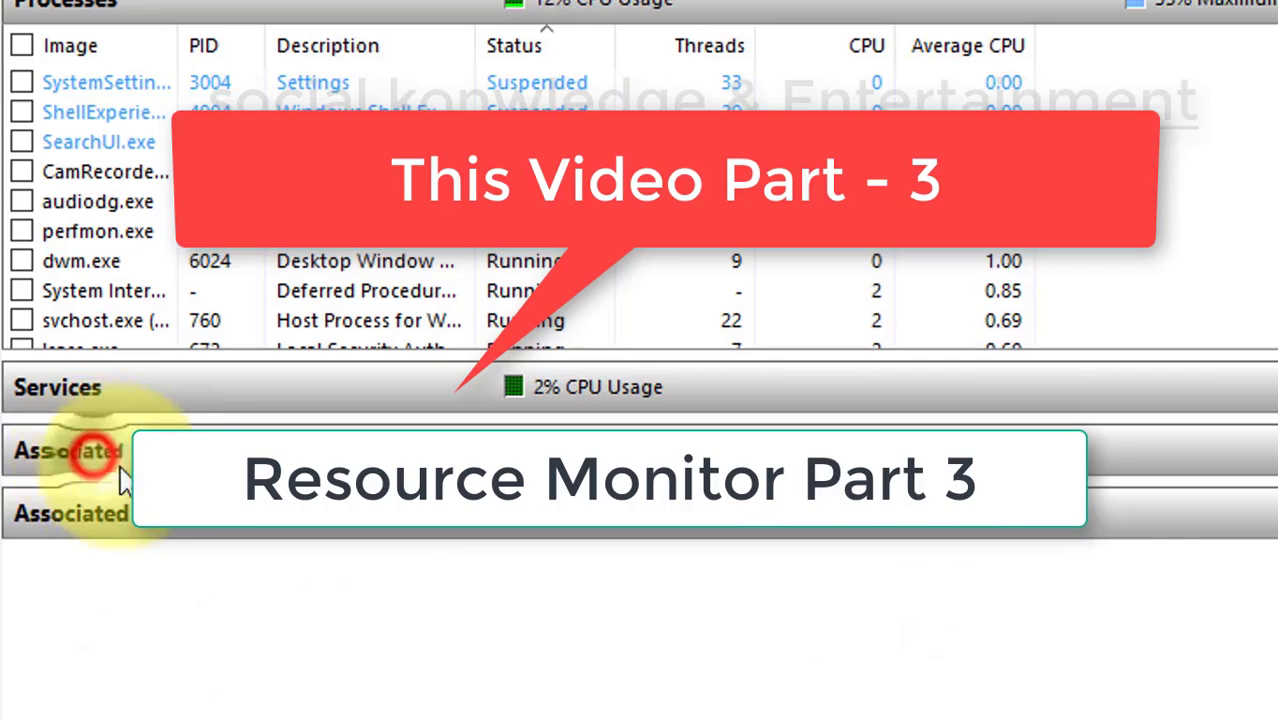
click(118, 454)
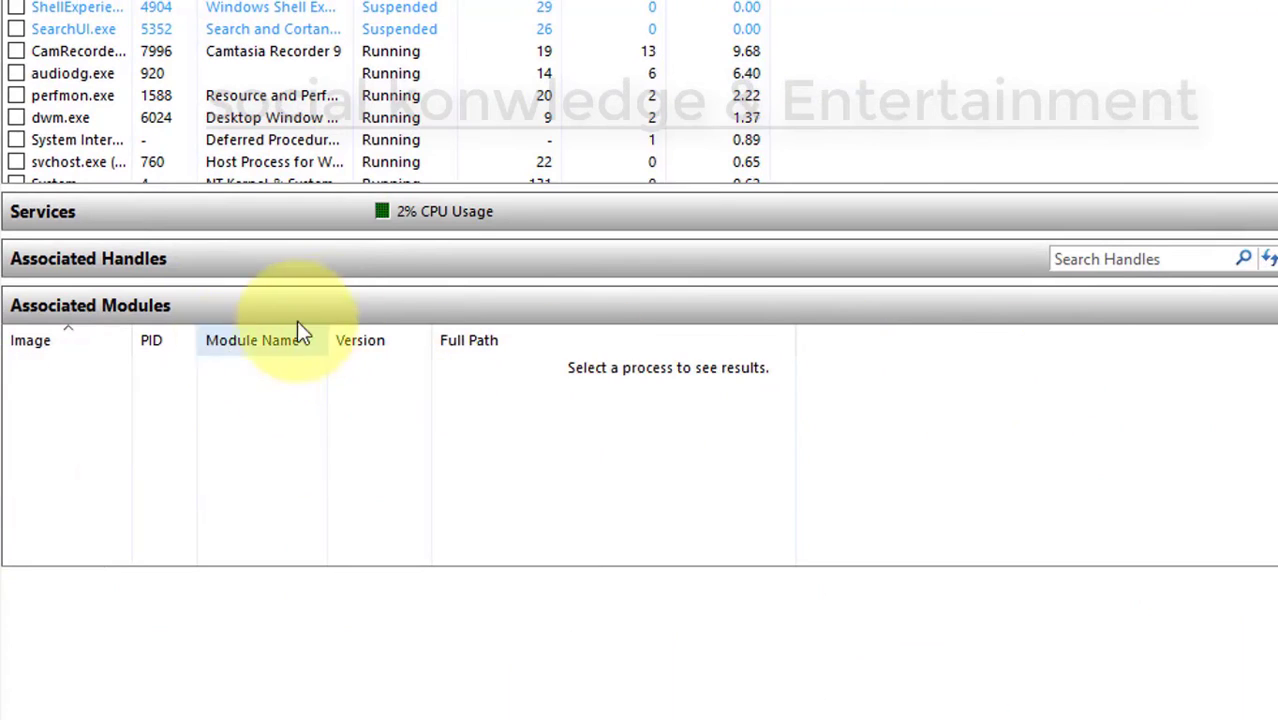
click(1266, 305)
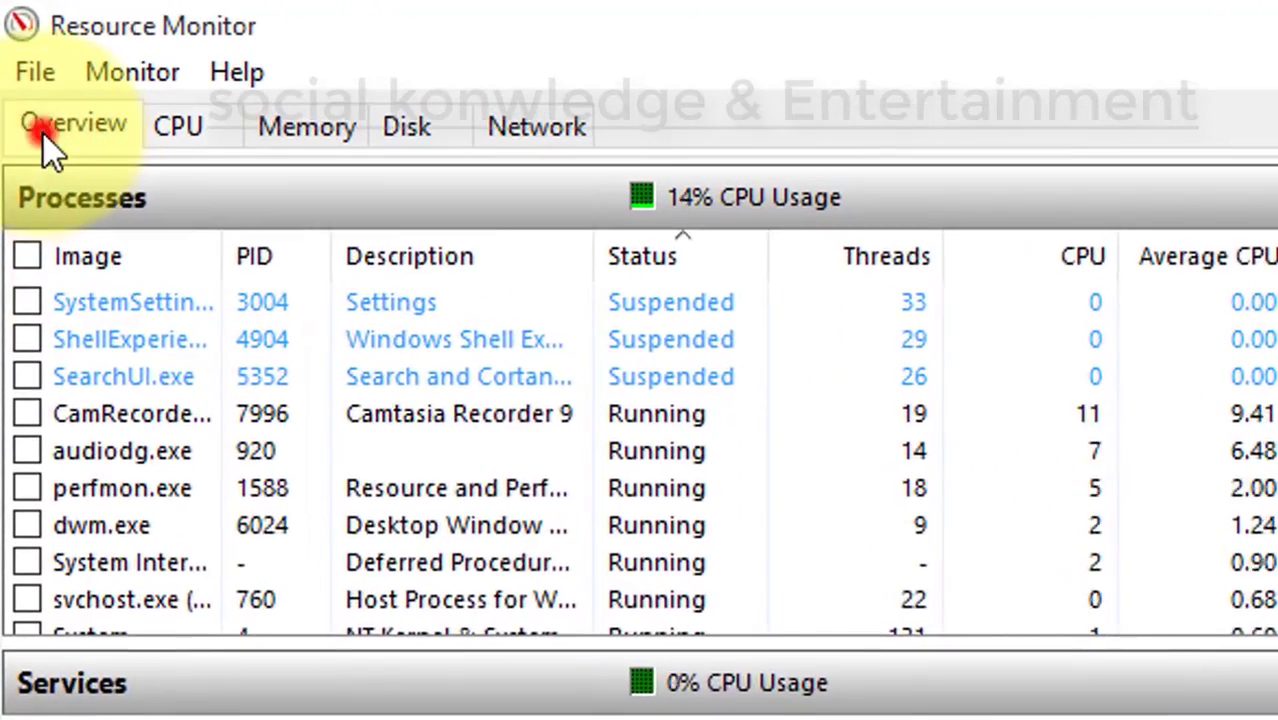
- Look at the Overview page and return to the CPU page
click(31, 57)
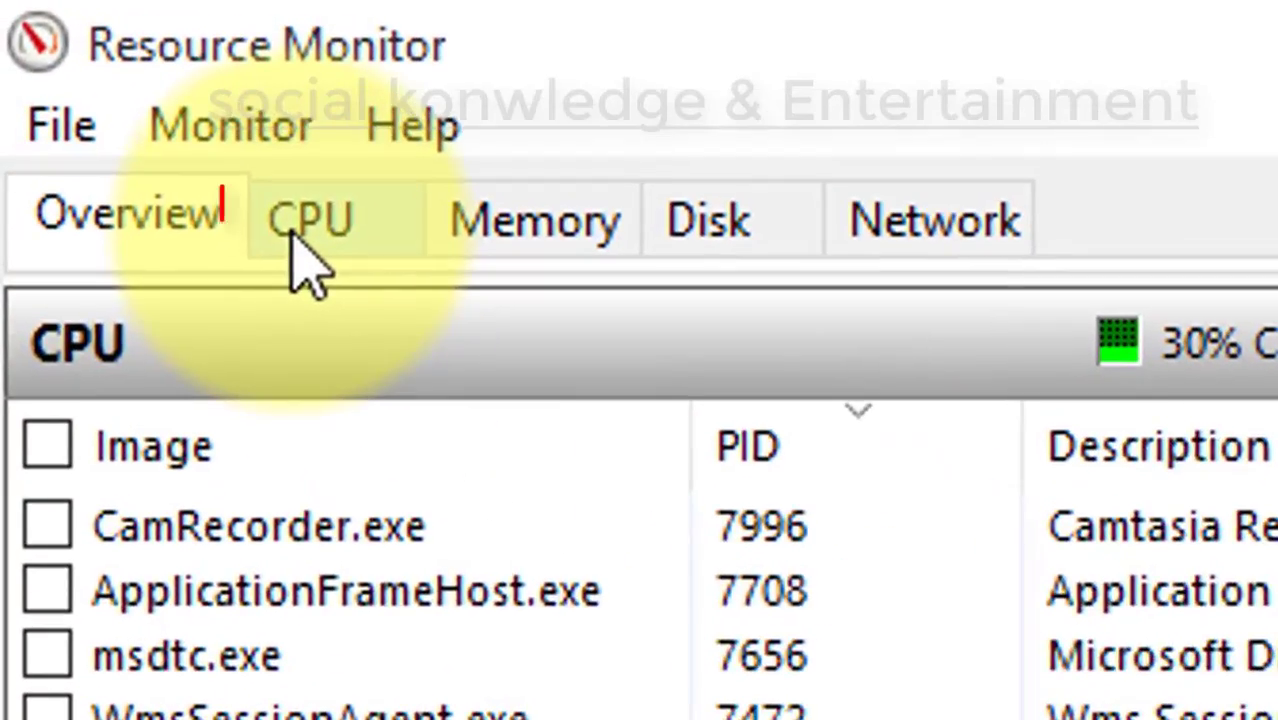
click(75, 56)
click(105, 225)
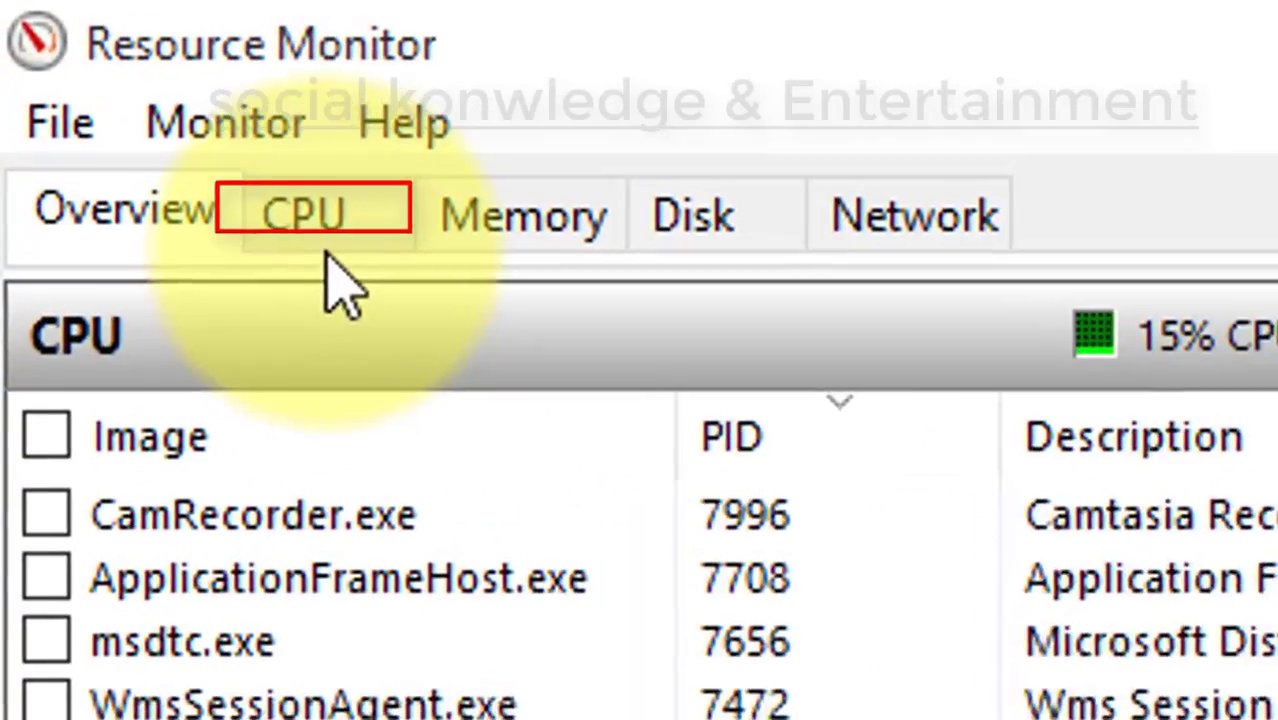
click(133, 93)
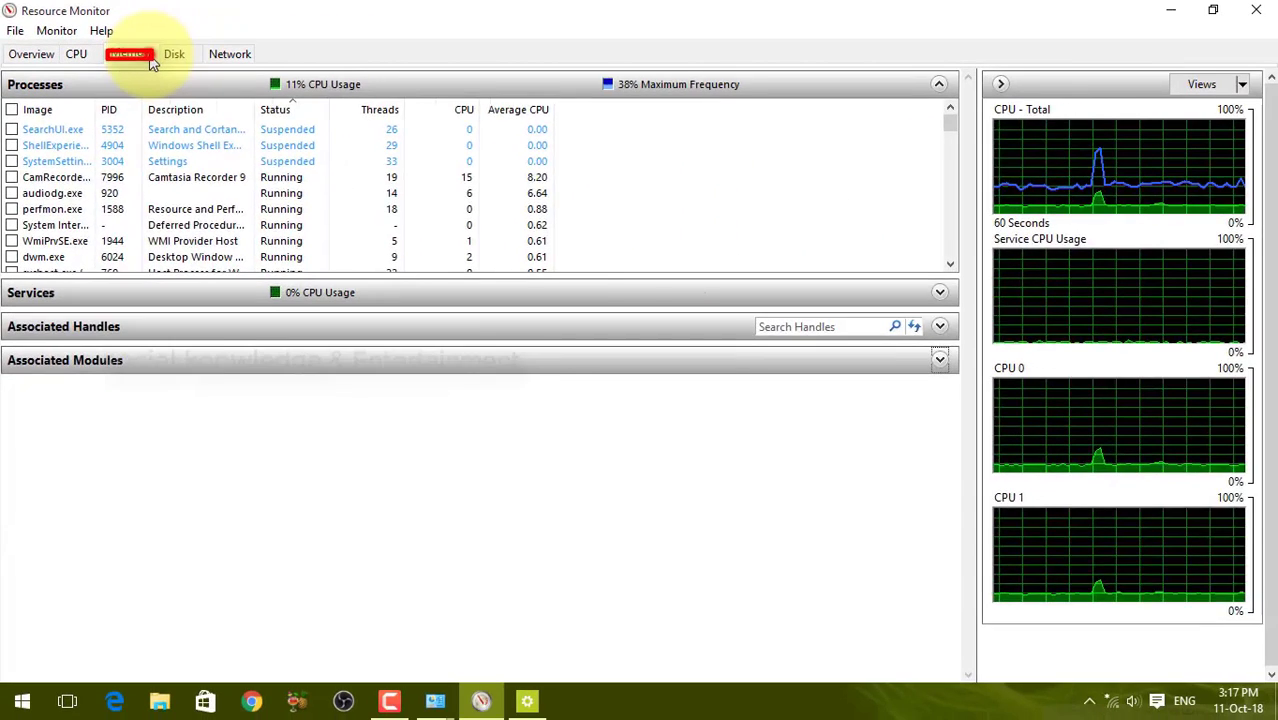
- Compare the Memory page's process list with the processes on the CPU page, and expand the CPU page's Services section
click(150, 62)
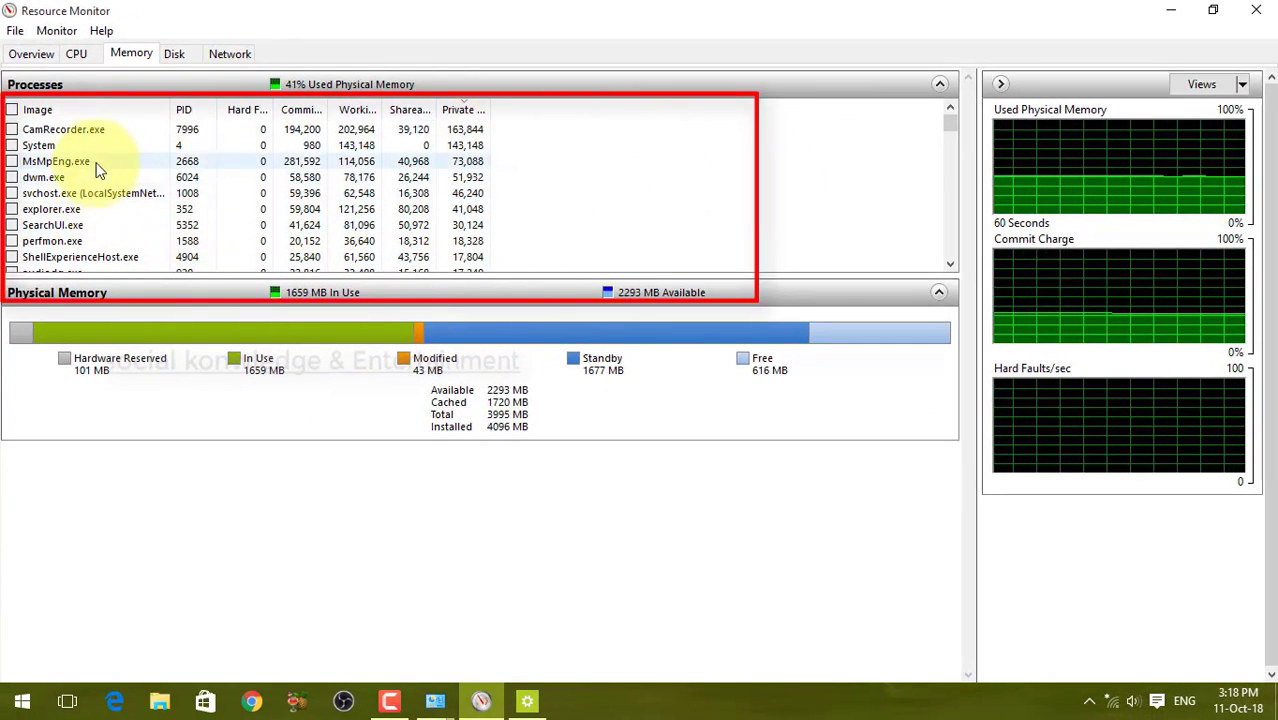
click(72, 54)
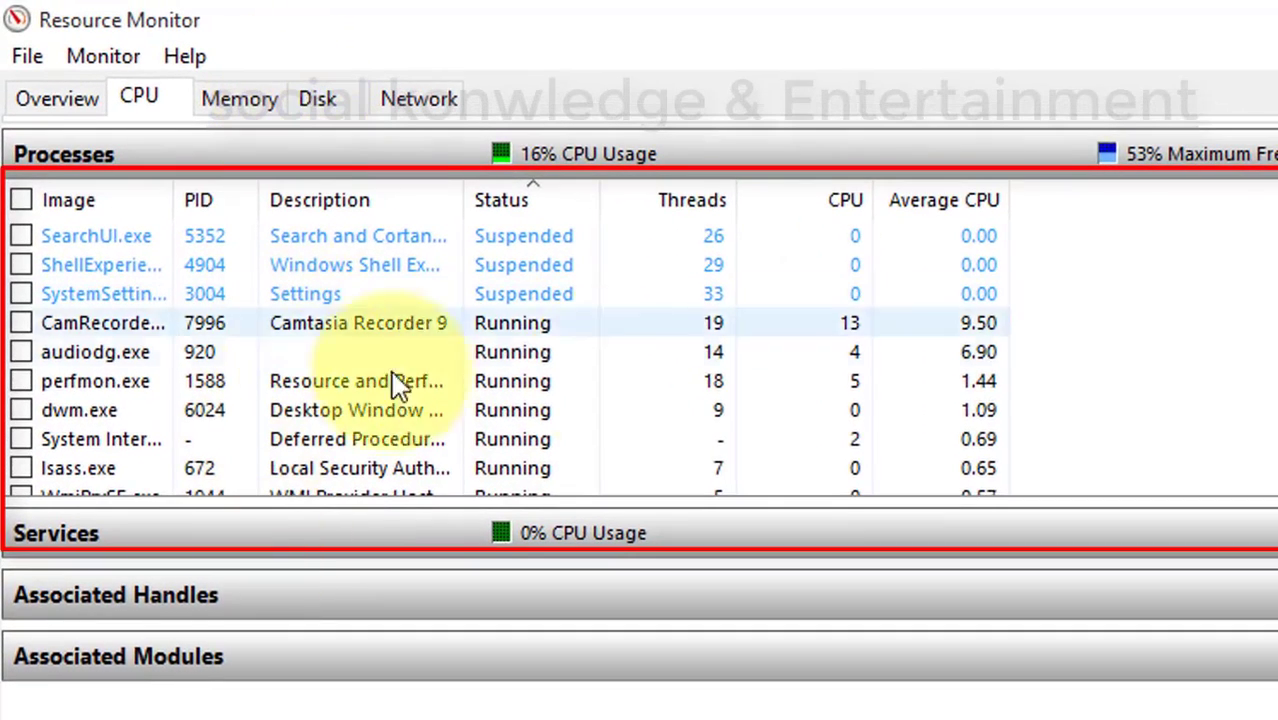
scroll(763, 357, down, 3)
scroll(763, 357, up, 2)
click(220, 533)
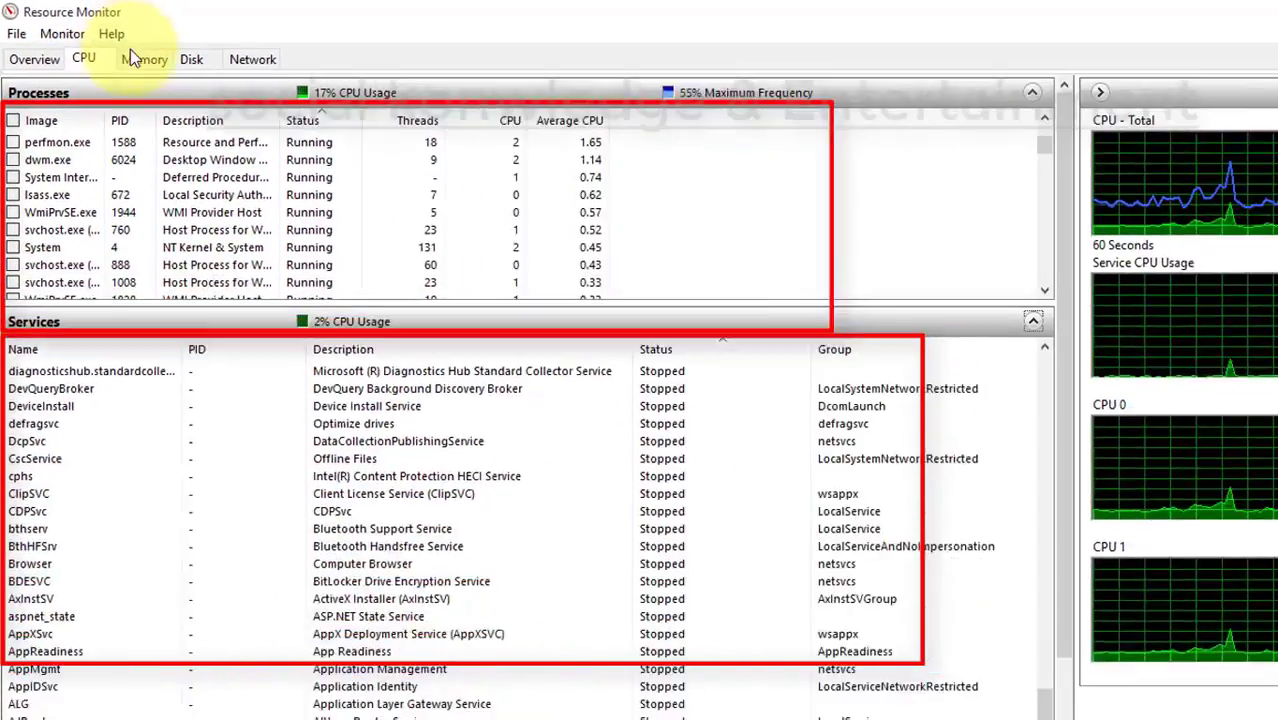
- Return to the Memory page, and collapse and re-expand the Physical Memory section
click(220, 91)
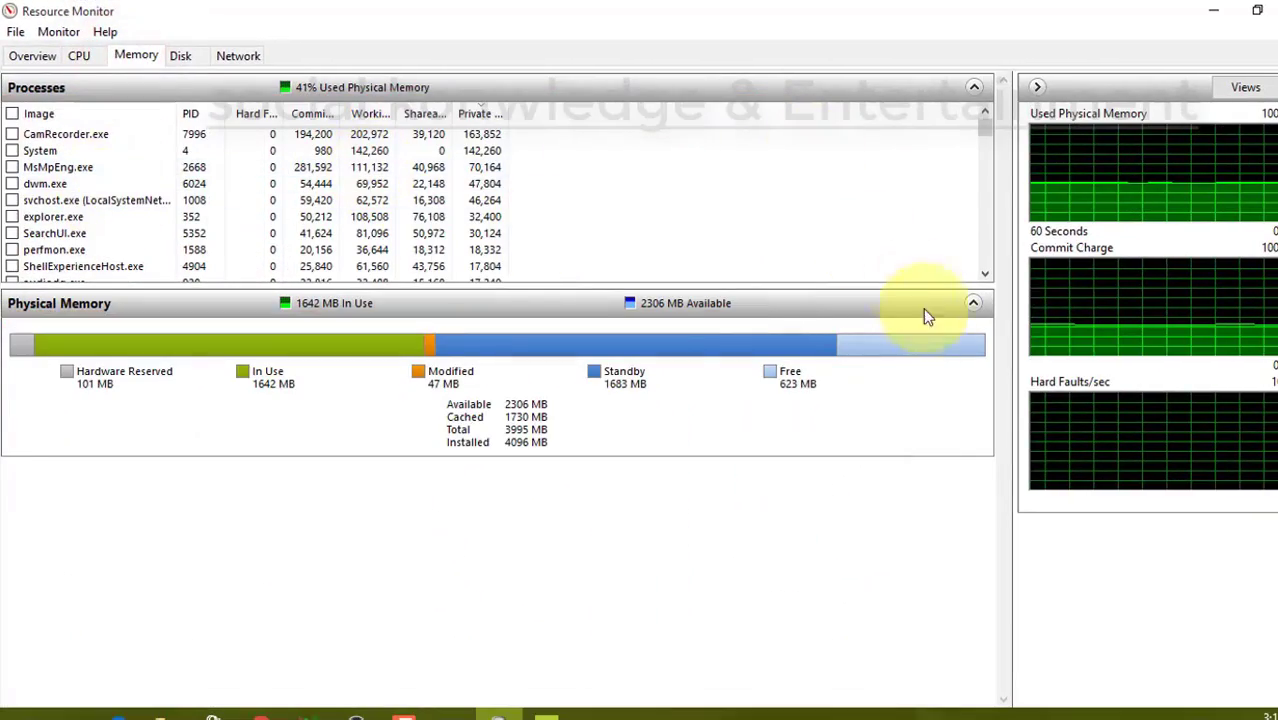
click(974, 306)
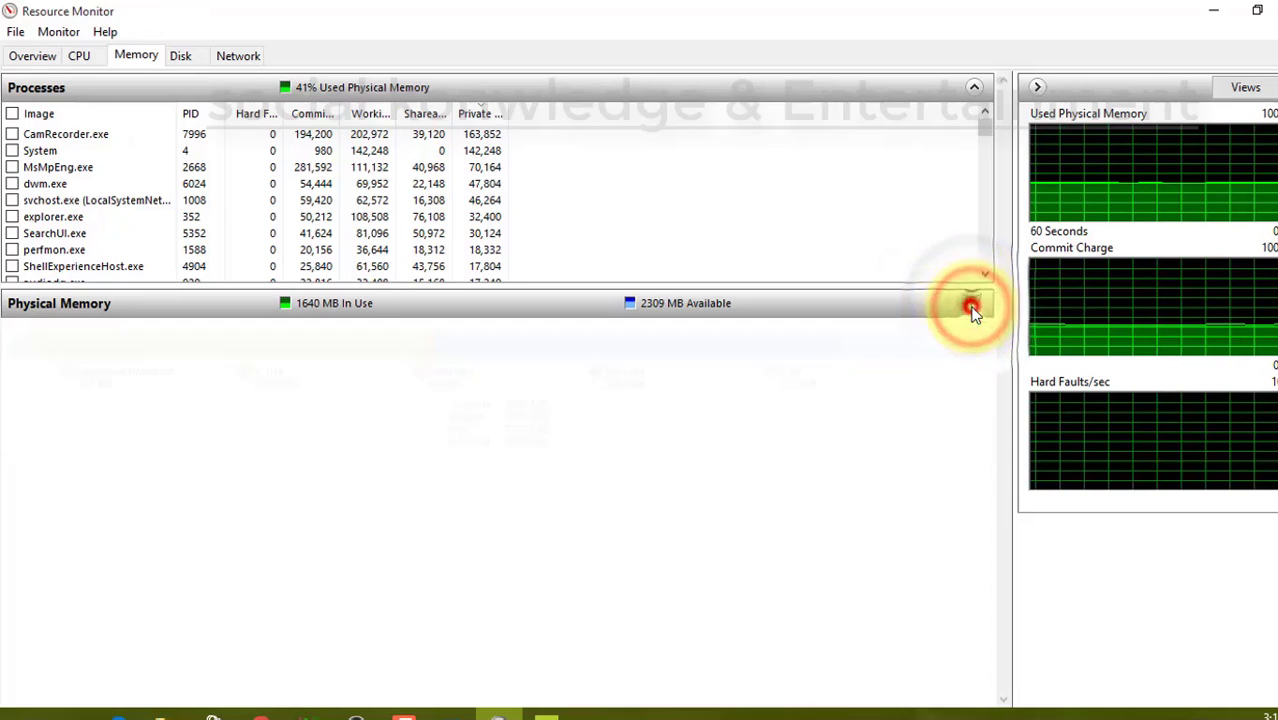
click(971, 305)
- Browse the process list on the Memory page and select the WmiPrvSE.exe process with PID 1944
click(75, 139)
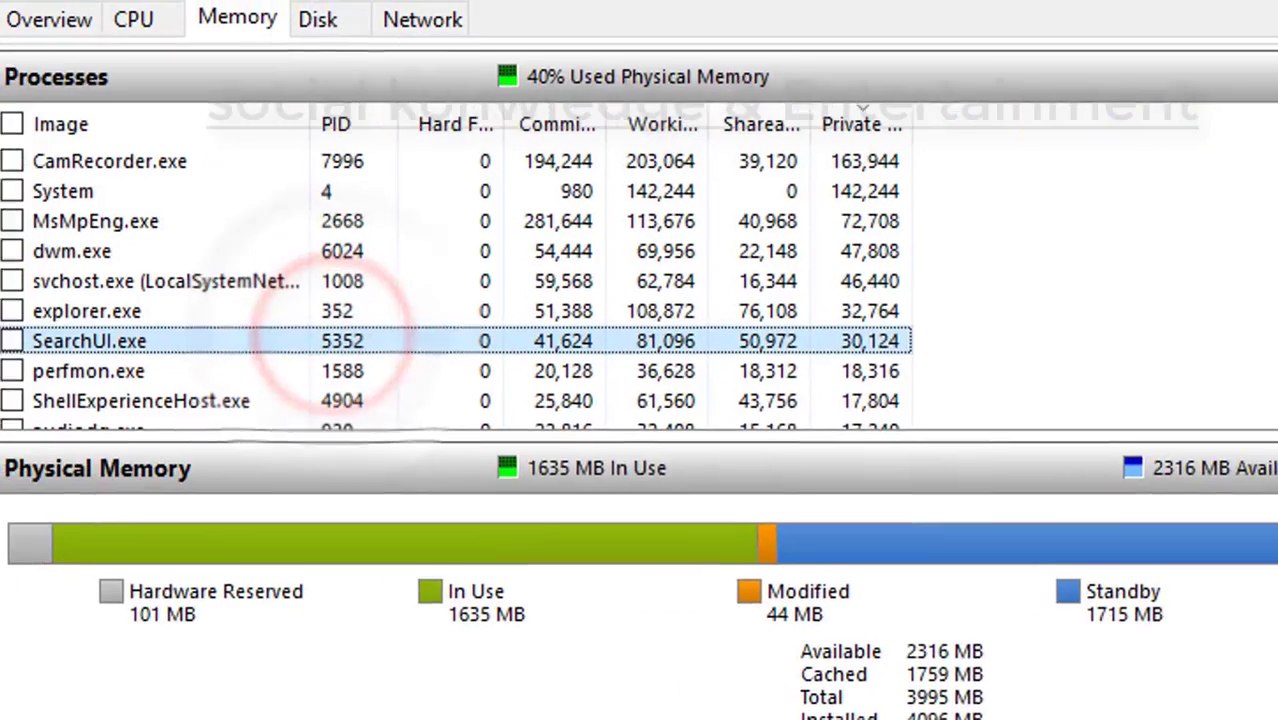
scroll(1040, 312, down, 7)
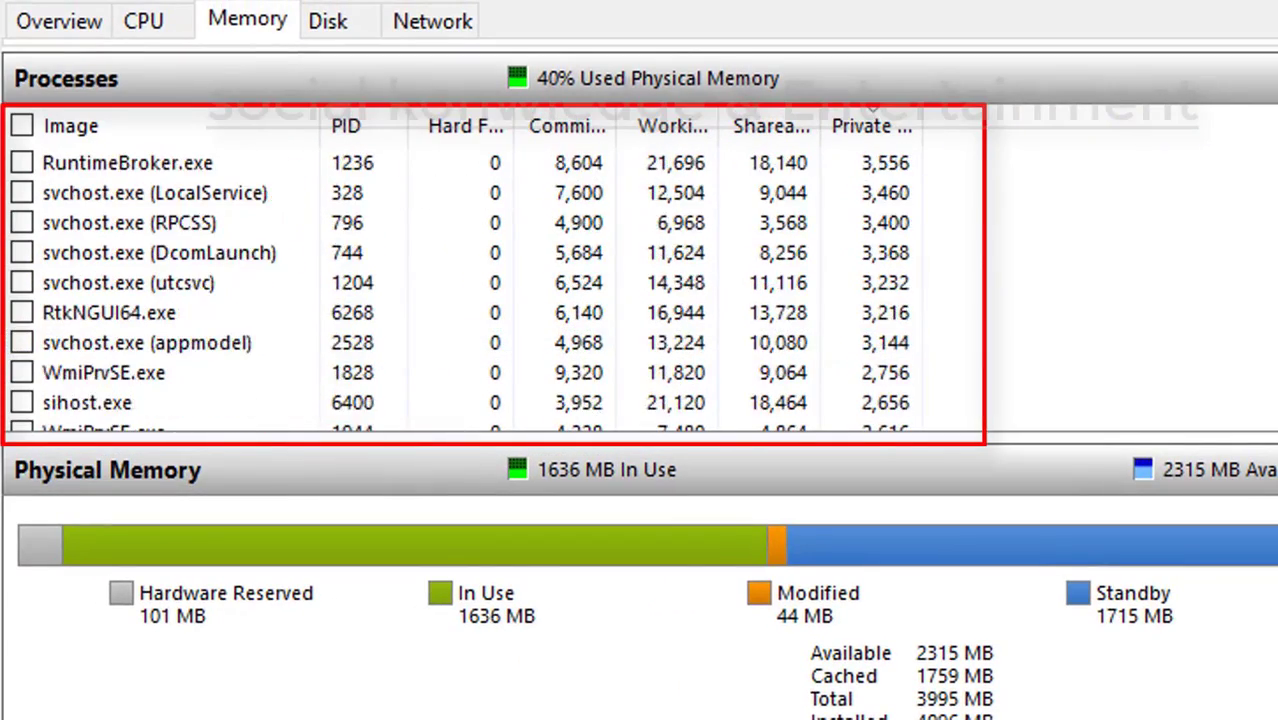
click(888, 283)
click(856, 222)
click(826, 342)
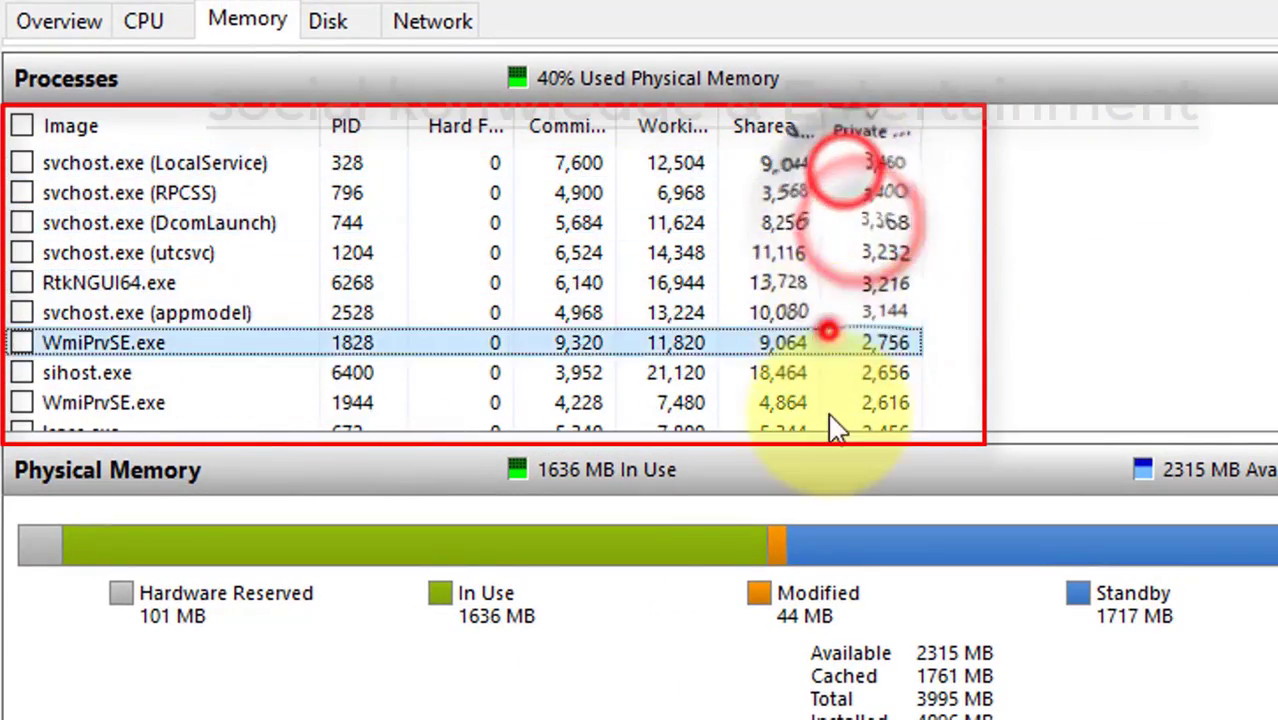
click(826, 402)
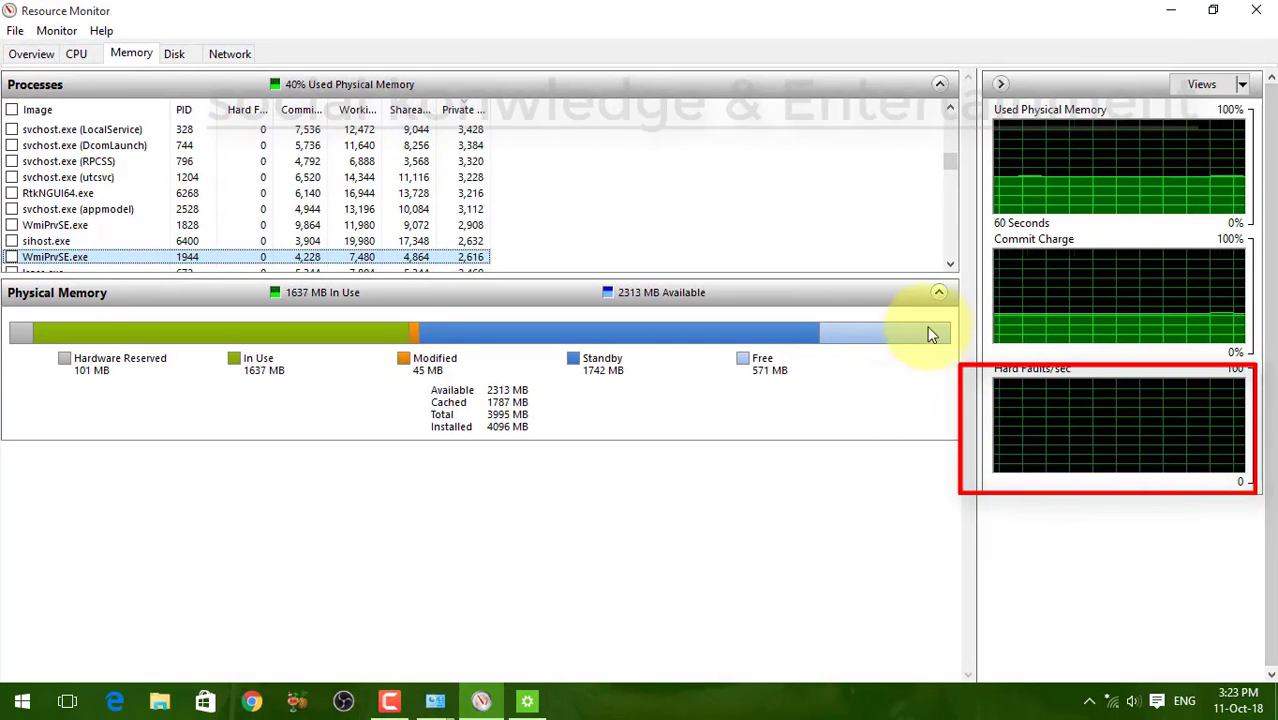
- Collapse and re-expand the Physical Memory section to examine its hardware reserved, in use, modified, standby, free, cached and total memory figures
click(938, 296)
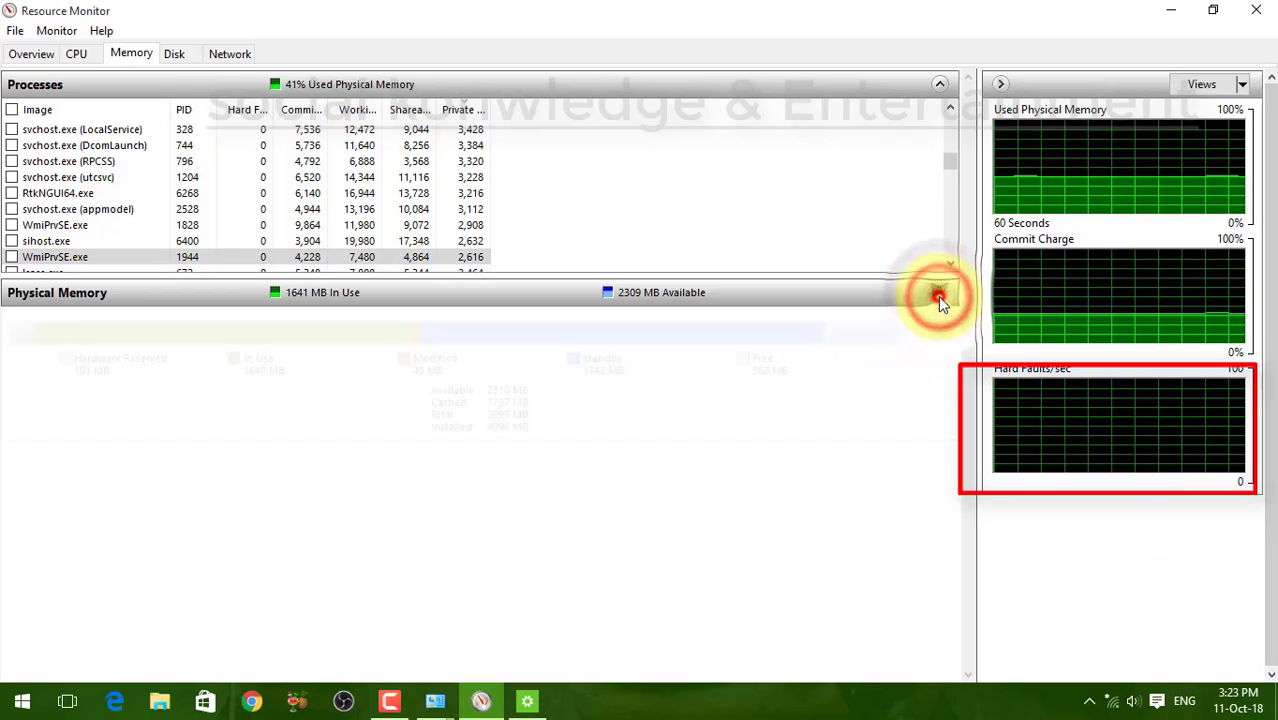
click(938, 296)
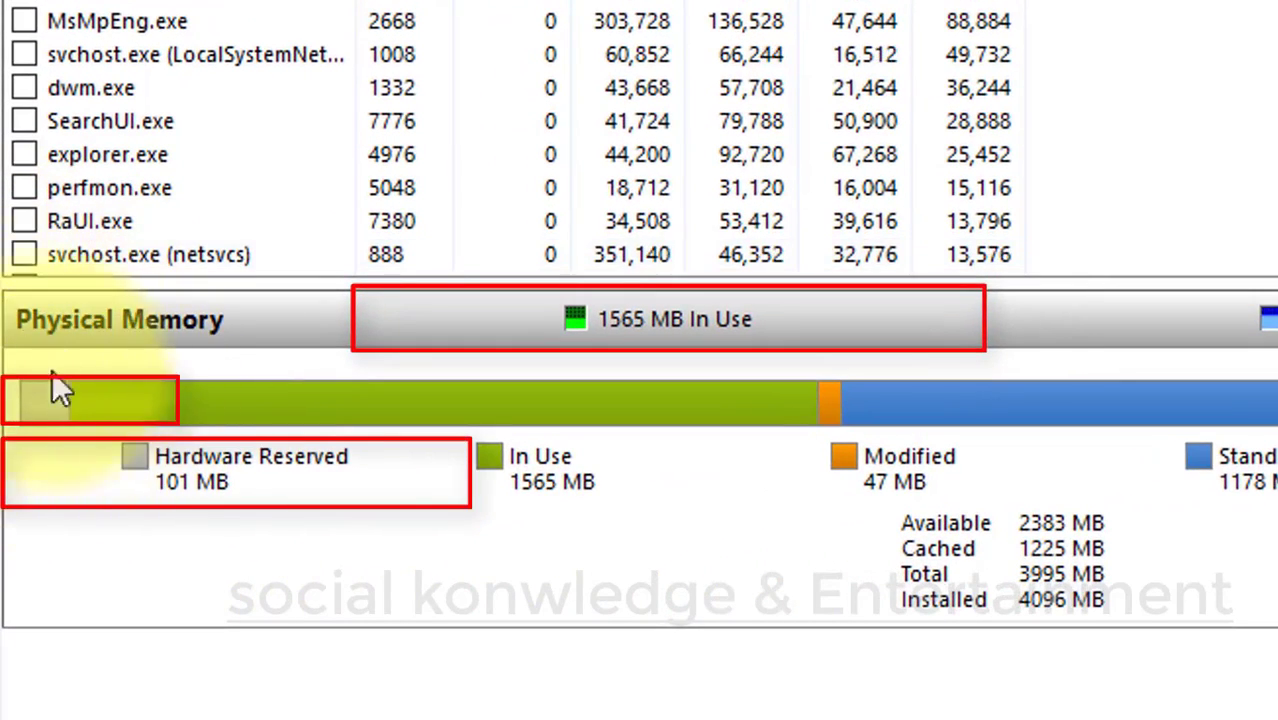
mouse_move(28, 382)
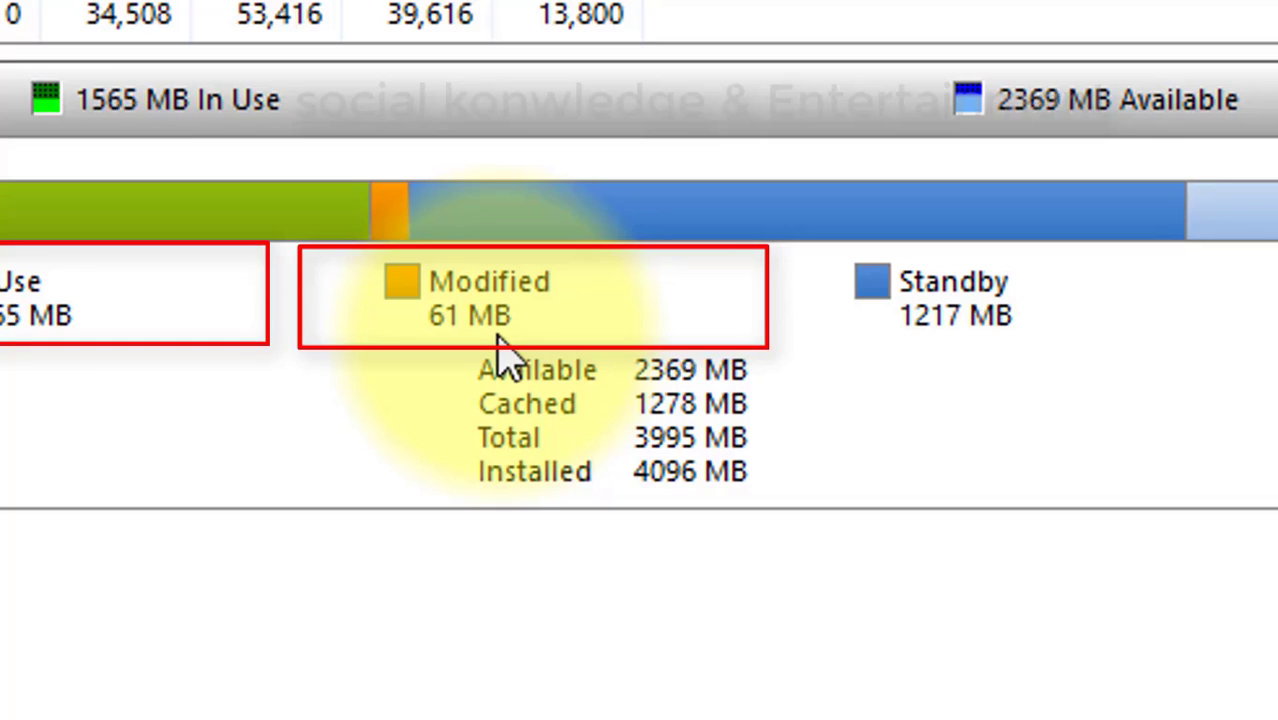
mouse_move(925, 322)
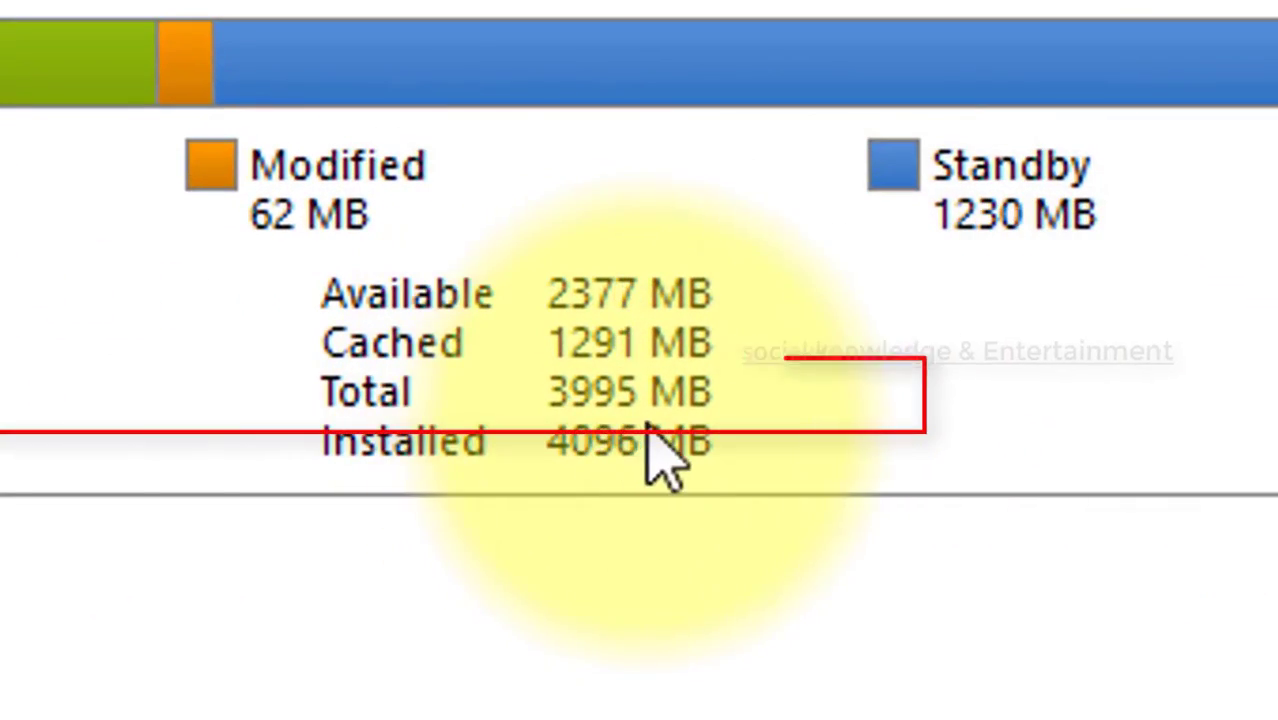
mouse_move(613, 429)
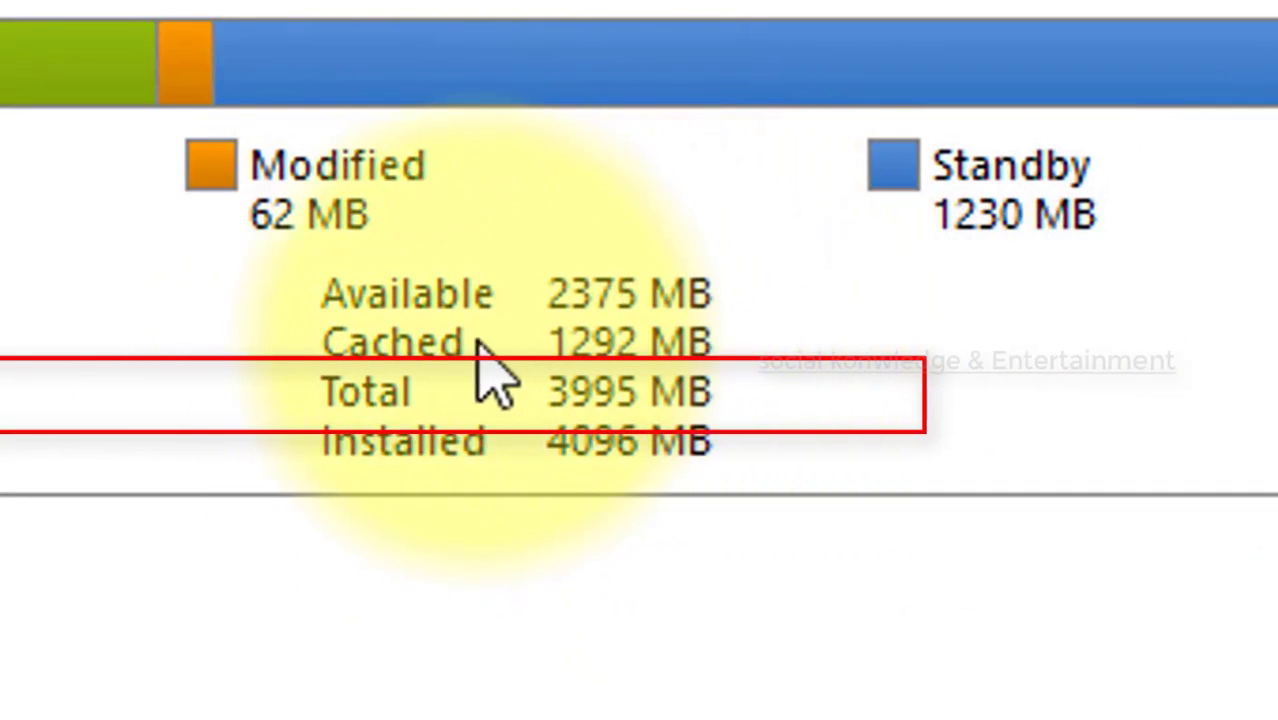
mouse_move(562, 338)
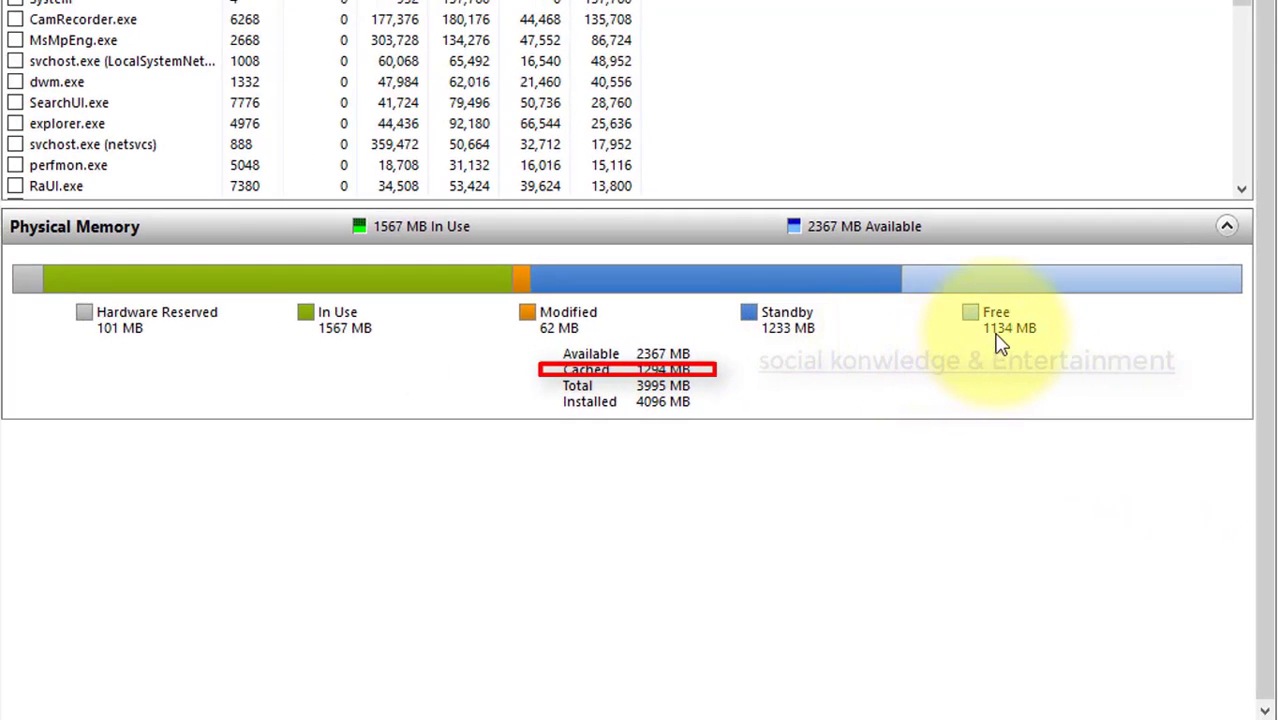
mouse_move(934, 336)
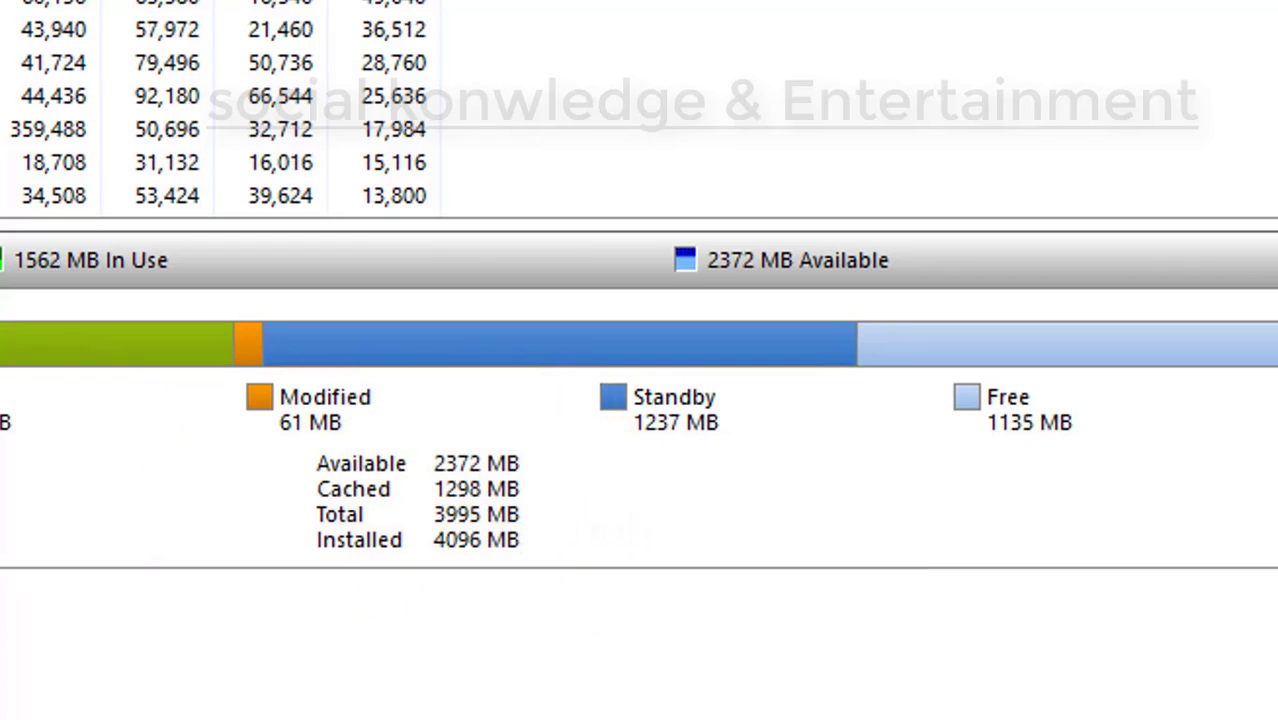
mouse_move(38, 366)
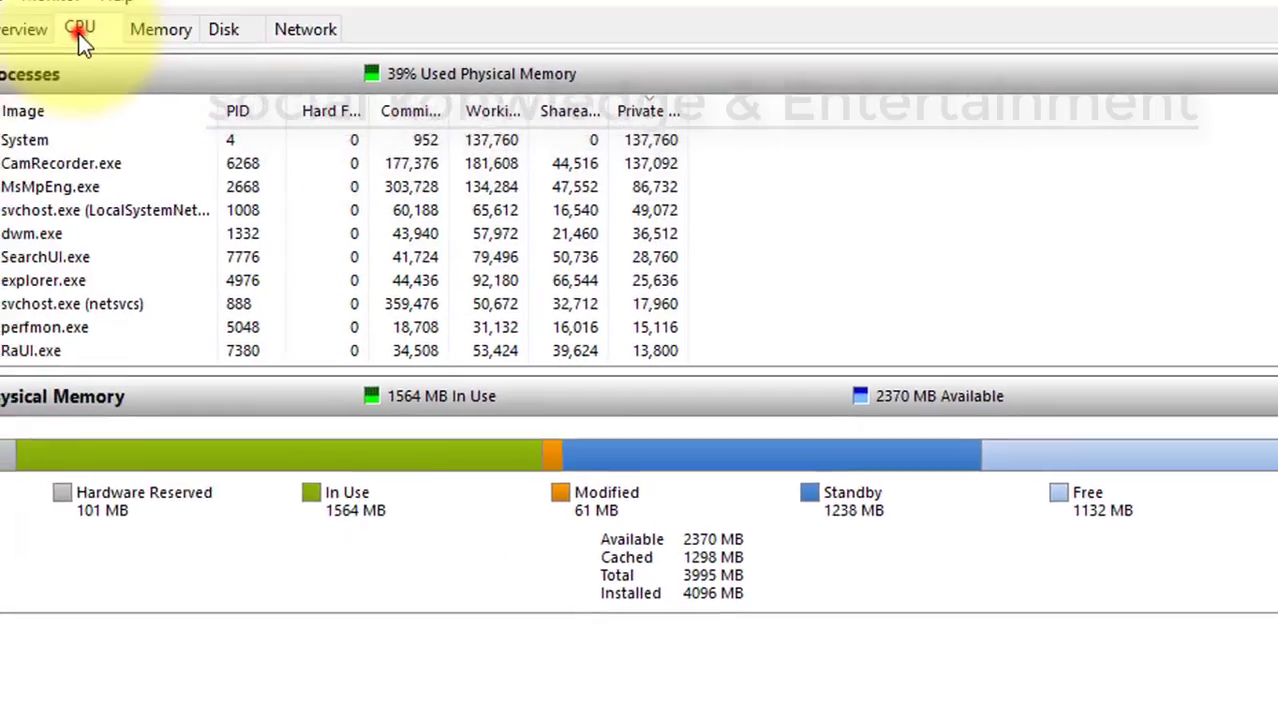
- Compare the full process lists of the CPU and Memory pages, ending on the Memory page
click(80, 24)
scroll(288, 238, down, 10)
scroll(288, 244, up, 10)
click(187, 46)
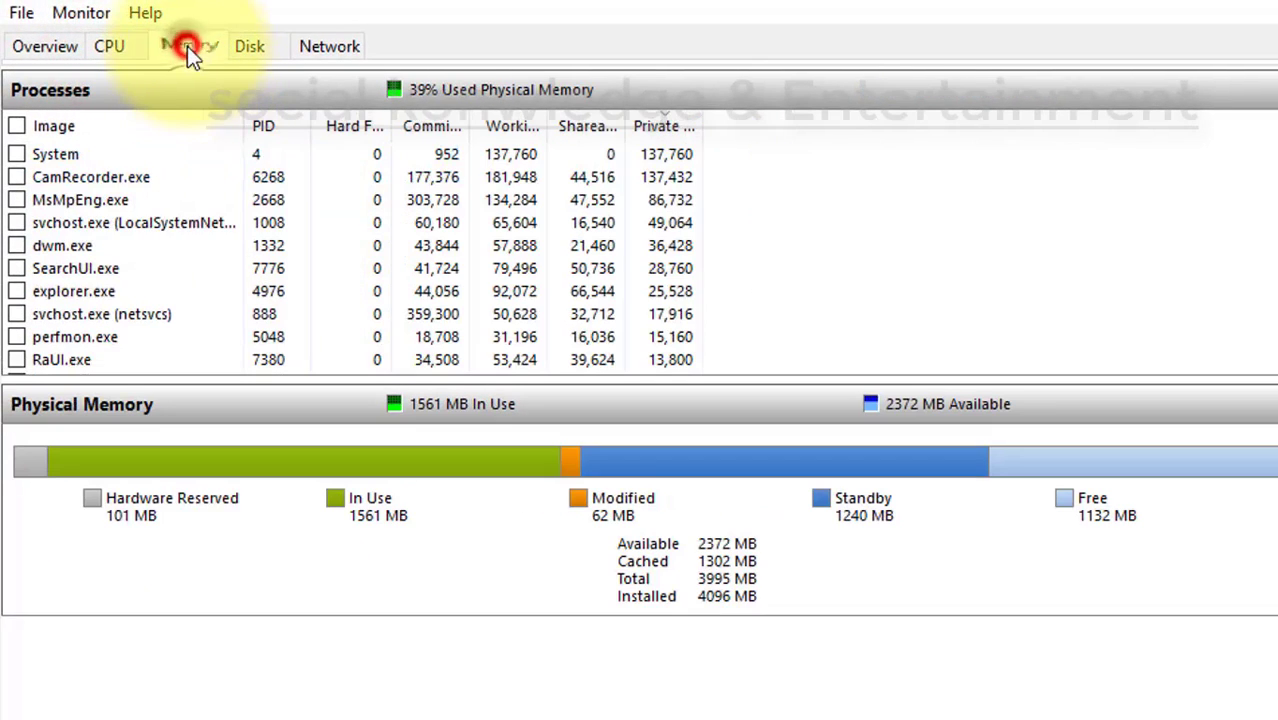
scroll(300, 255, down, 15)
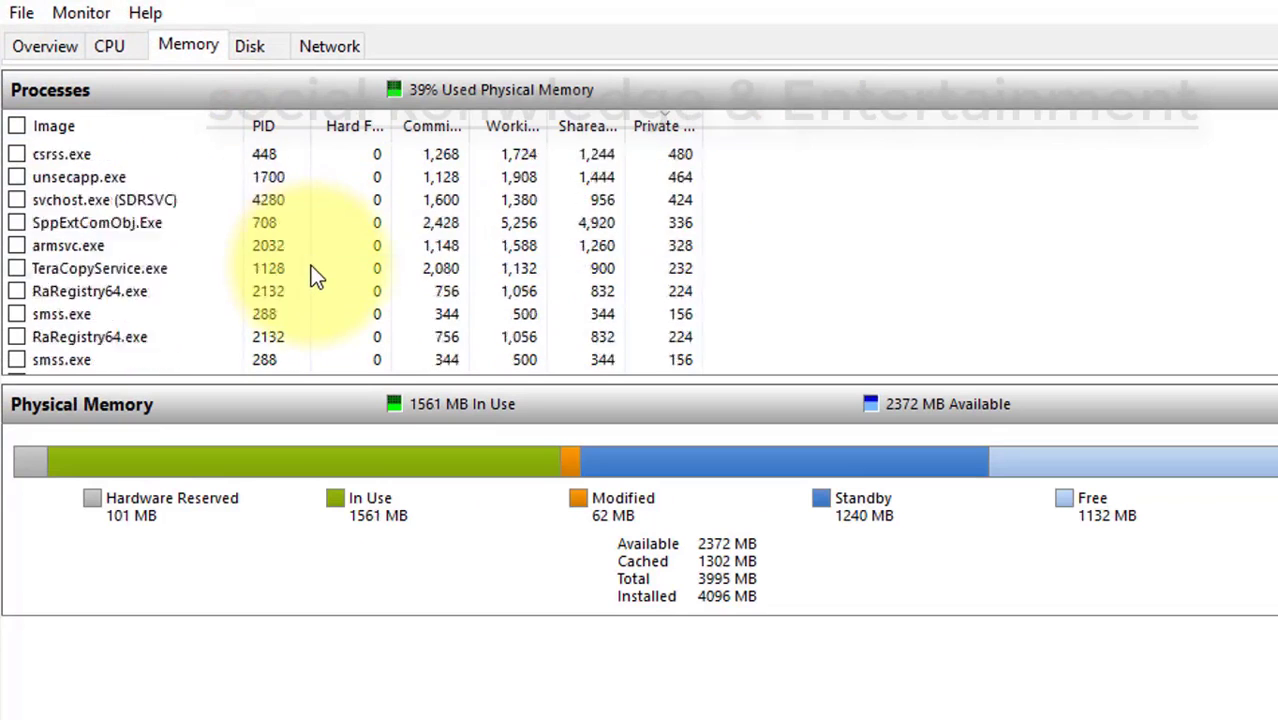
scroll(312, 280, up, 15)
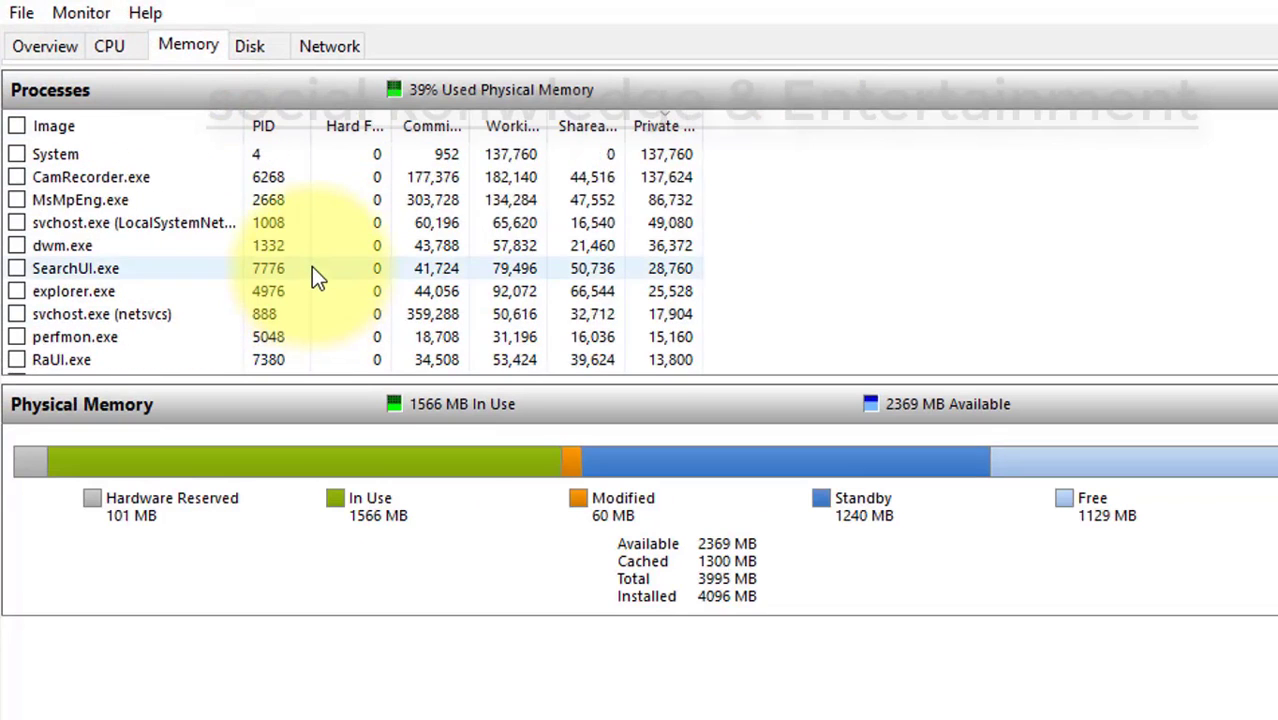
click(116, 54)
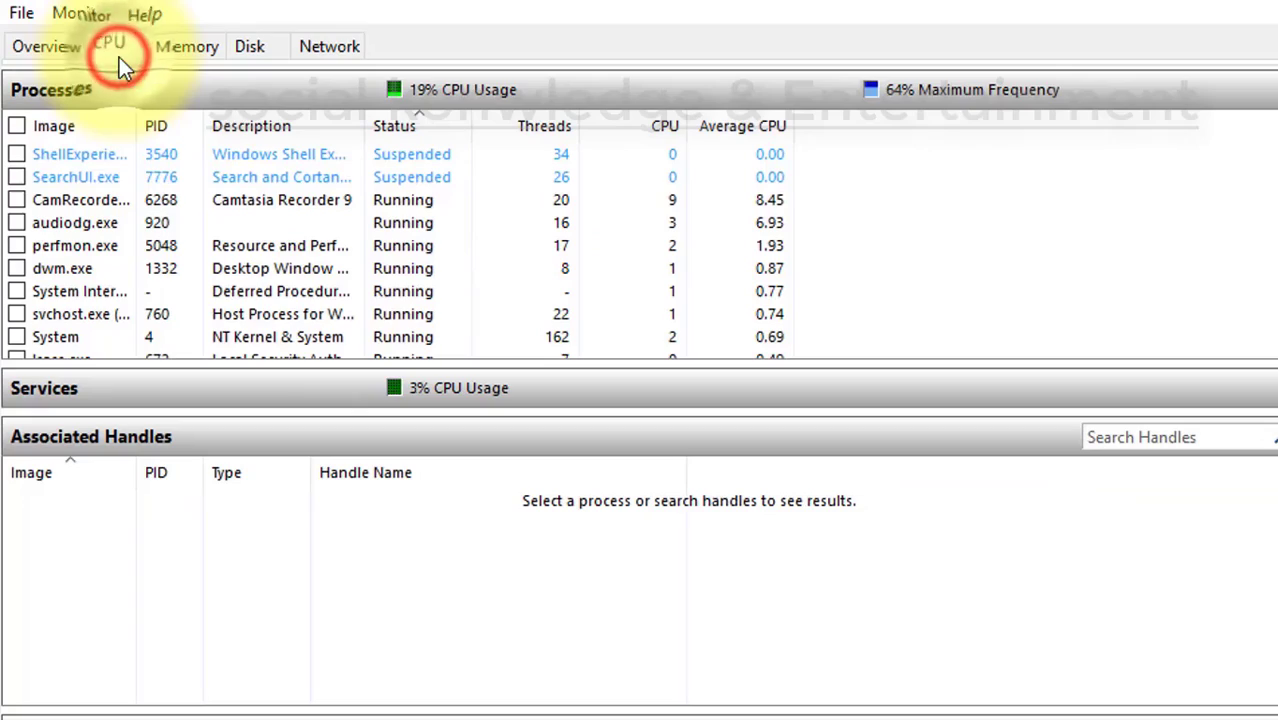
click(166, 54)
- Check MsMpEng.exe in the memory process list, highlight the System process, and uncheck MsMpEng.exe again
click(16, 198)
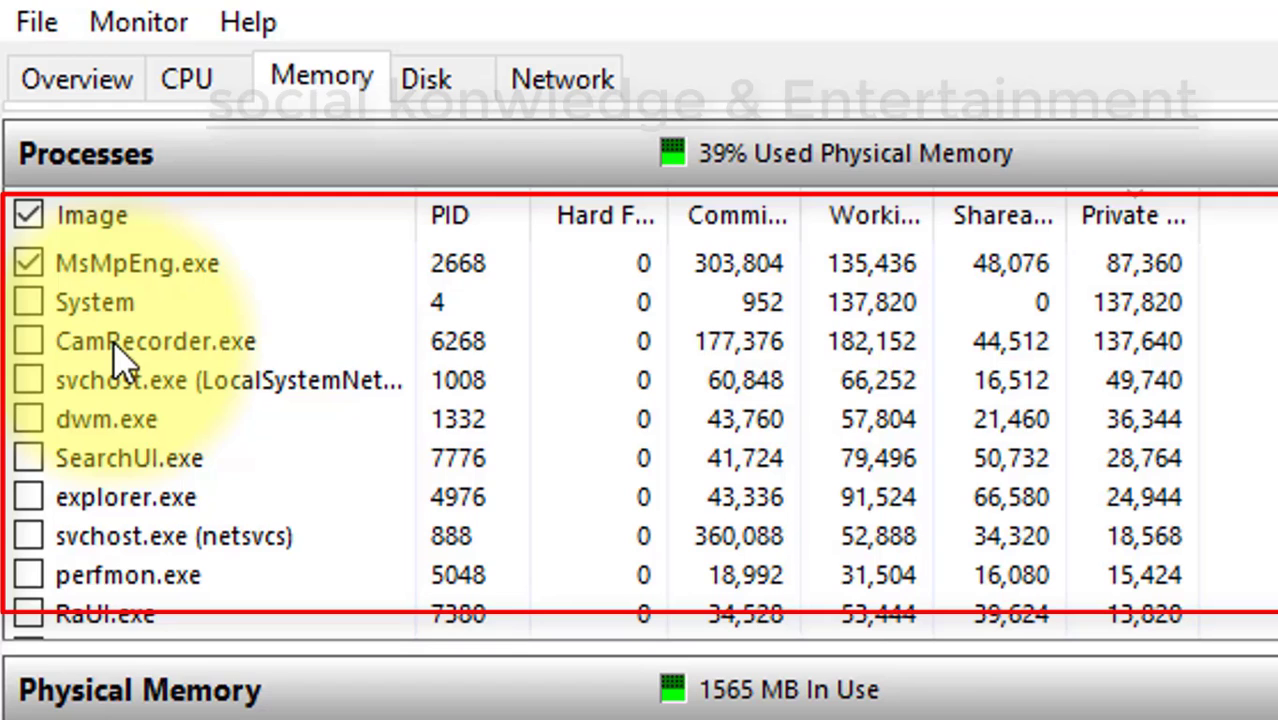
click(165, 302)
click(28, 263)
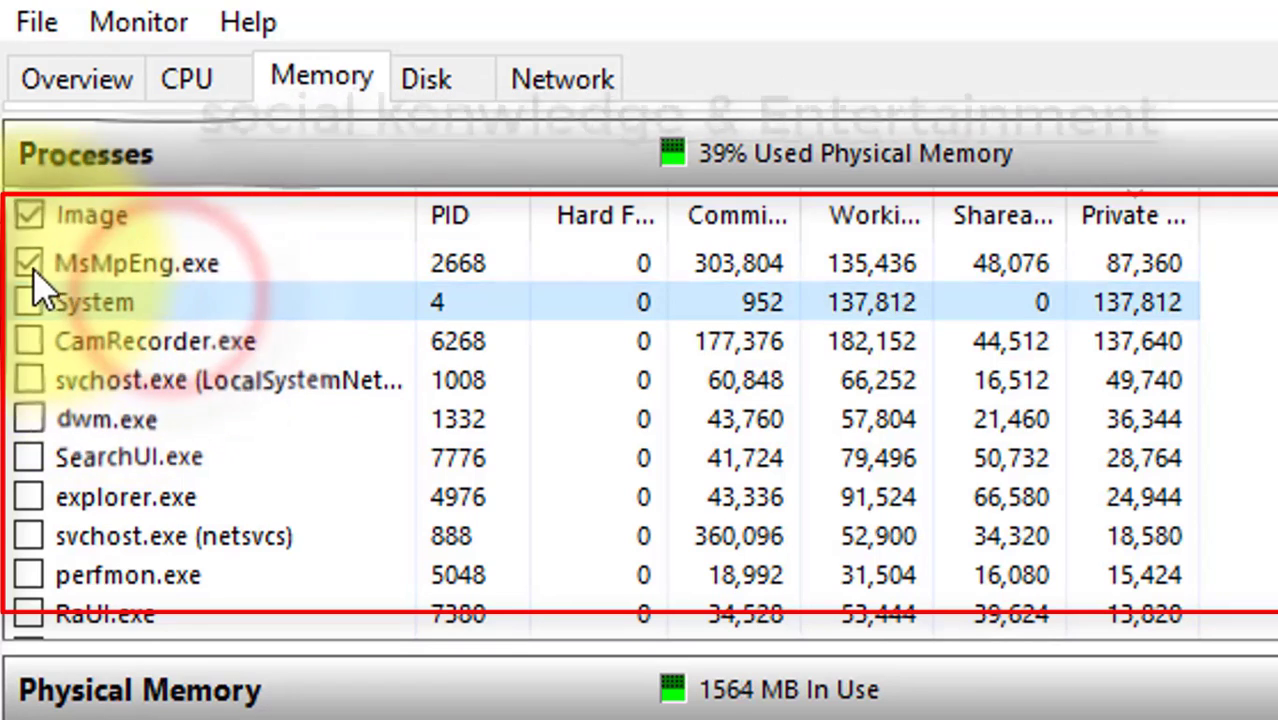
- Adjust the column widths of the memory process list so the full process names and column headings fit
drag(405, 228, 812, 290)
drag(916, 211, 1003, 230)
drag(1150, 214, 1228, 300)
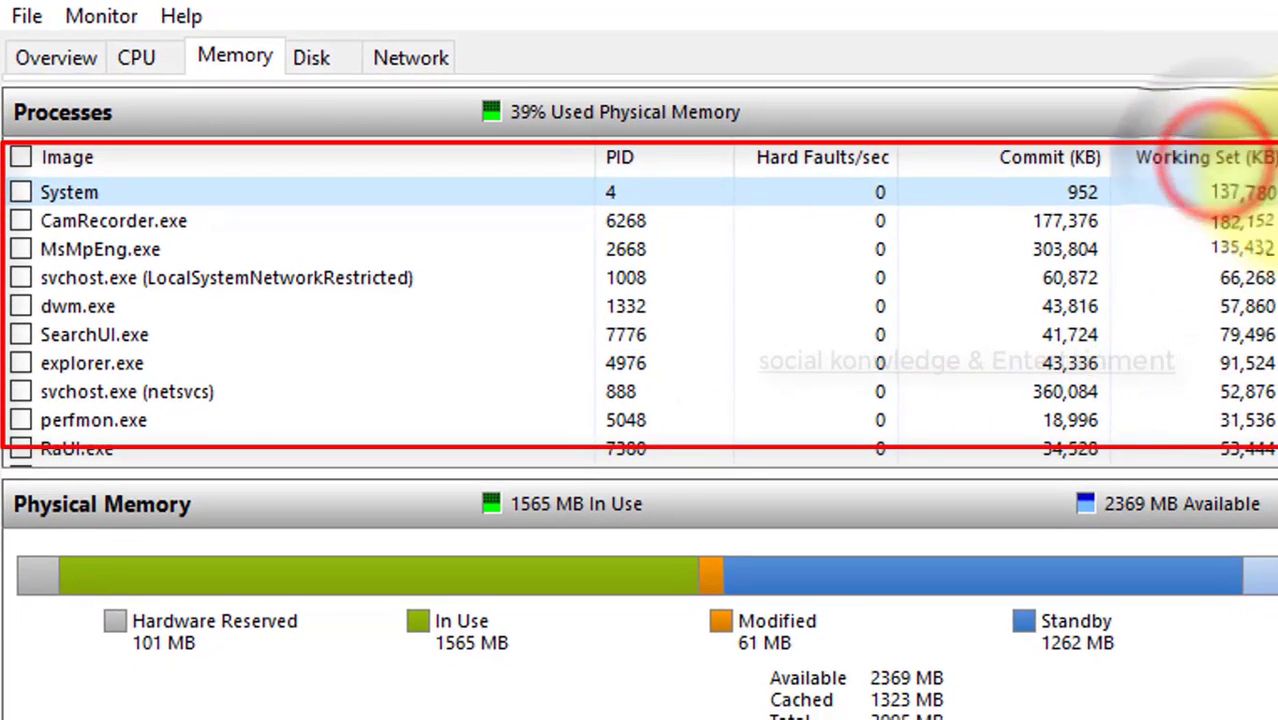
drag(1218, 163, 1270, 165)
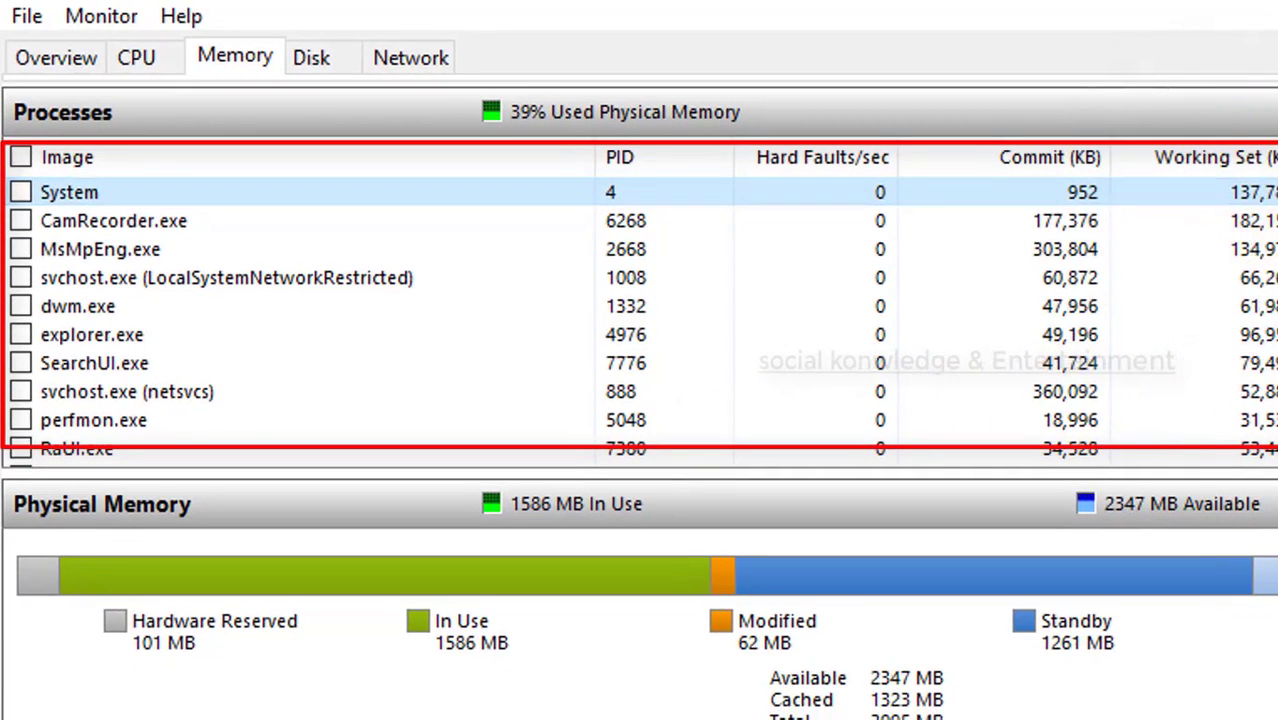
drag(856, 462, 1215, 227)
drag(599, 157, 466, 157)
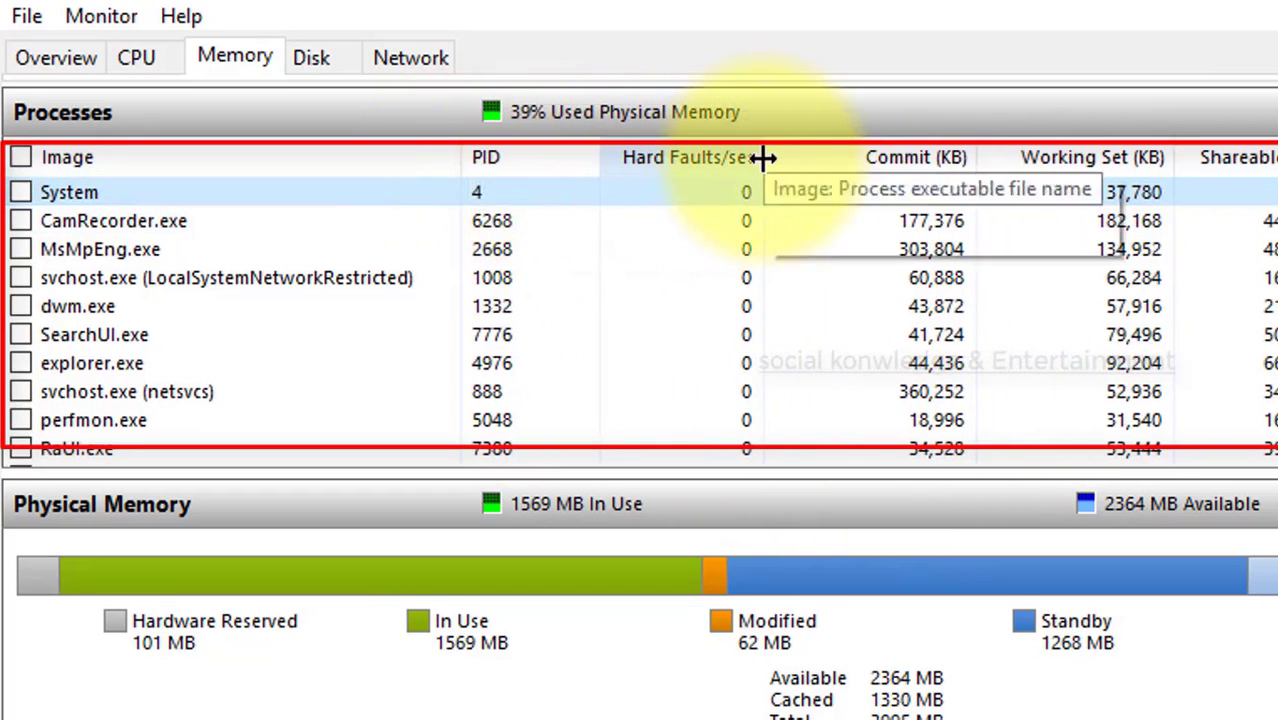
drag(974, 157, 921, 157)
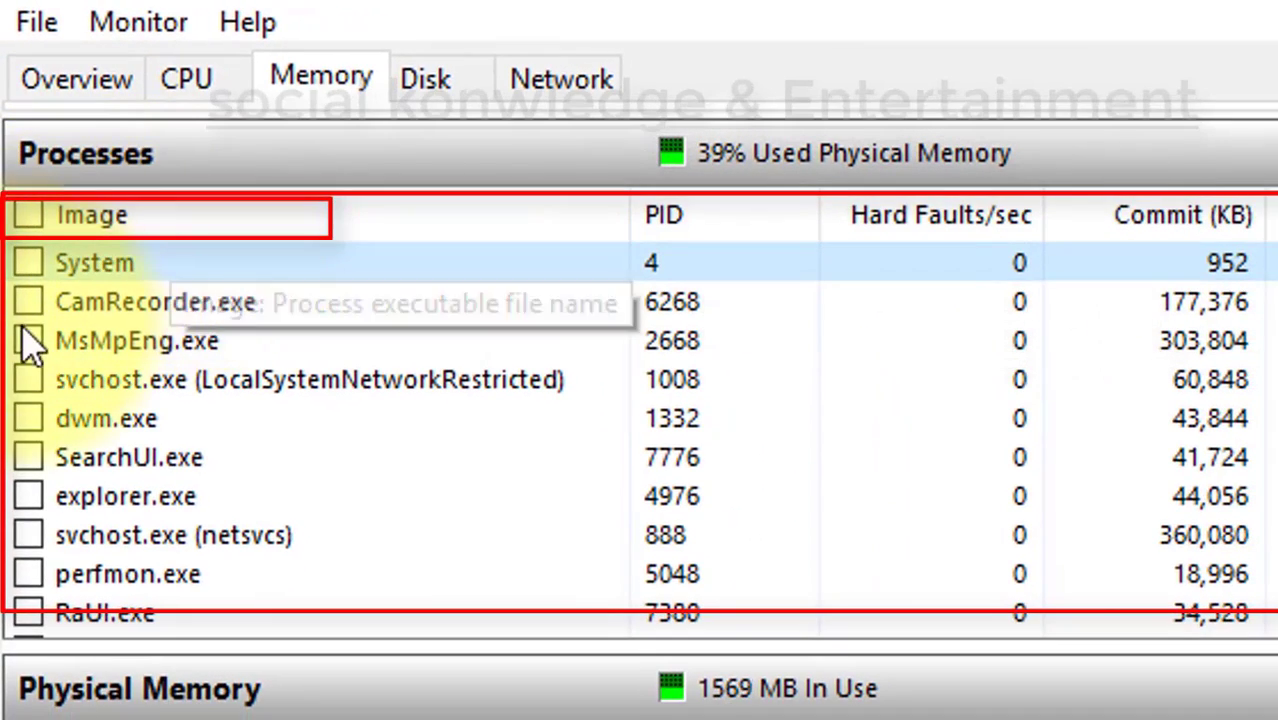
- Check the MsMpEng.exe and svchost.exe (LocalSystemNetworkRestricted) processes in the memory process list
click(28, 341)
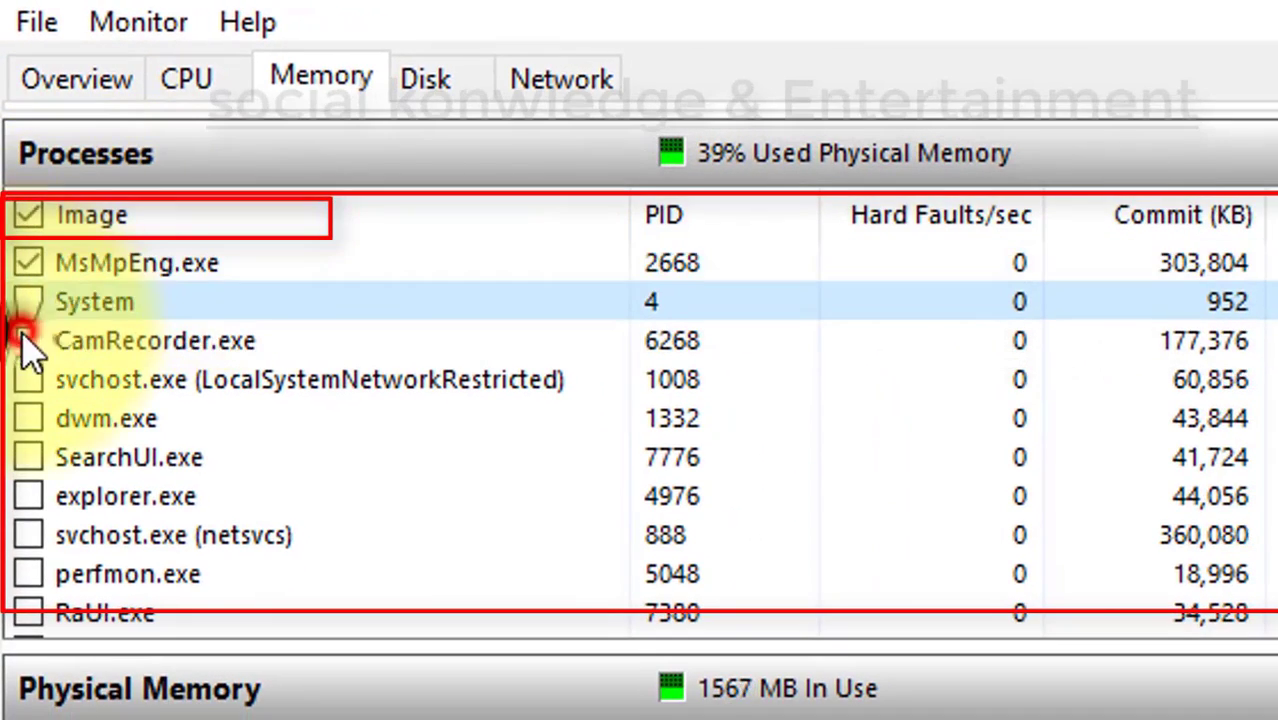
click(28, 380)
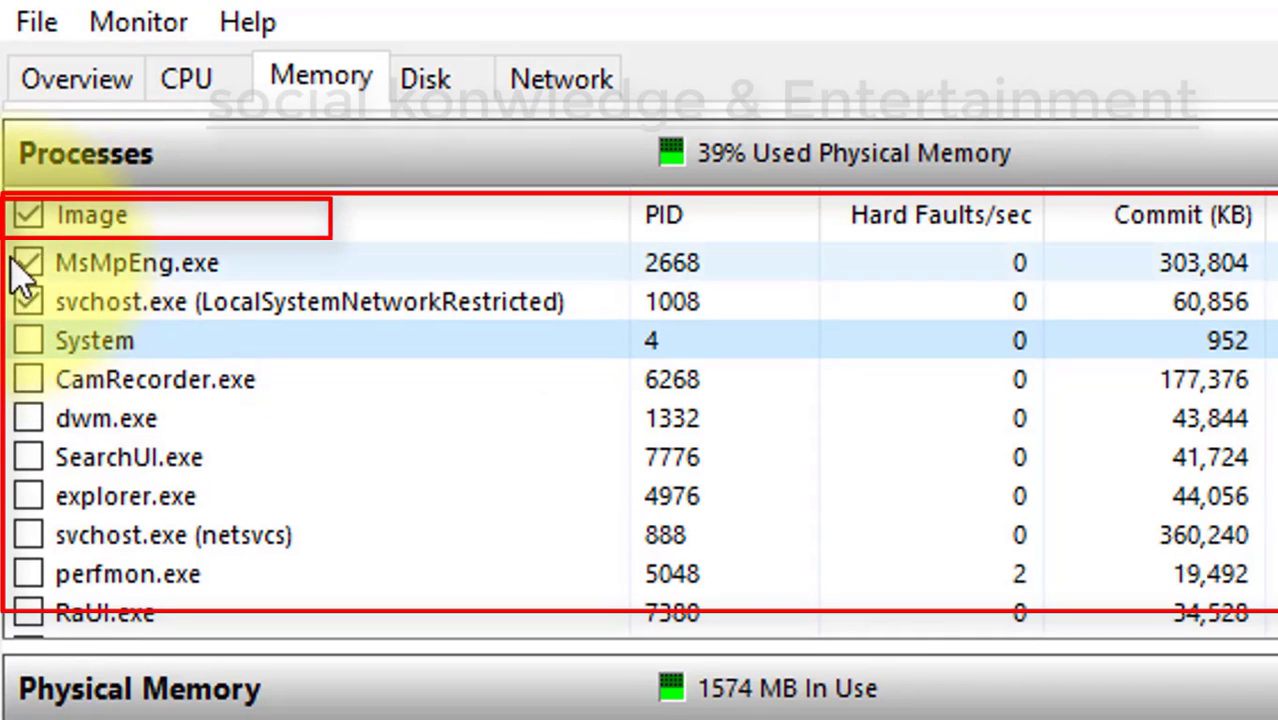
- Toggle the checks of MsMpEng.exe and svchost.exe (LocalSystemNetworkRestricted) in the memory process list, leaving every process unchecked
click(28, 264)
click(28, 300)
click(28, 265)
click(28, 300)
click(28, 265)
click(28, 290)
click(28, 272)
click(28, 290)
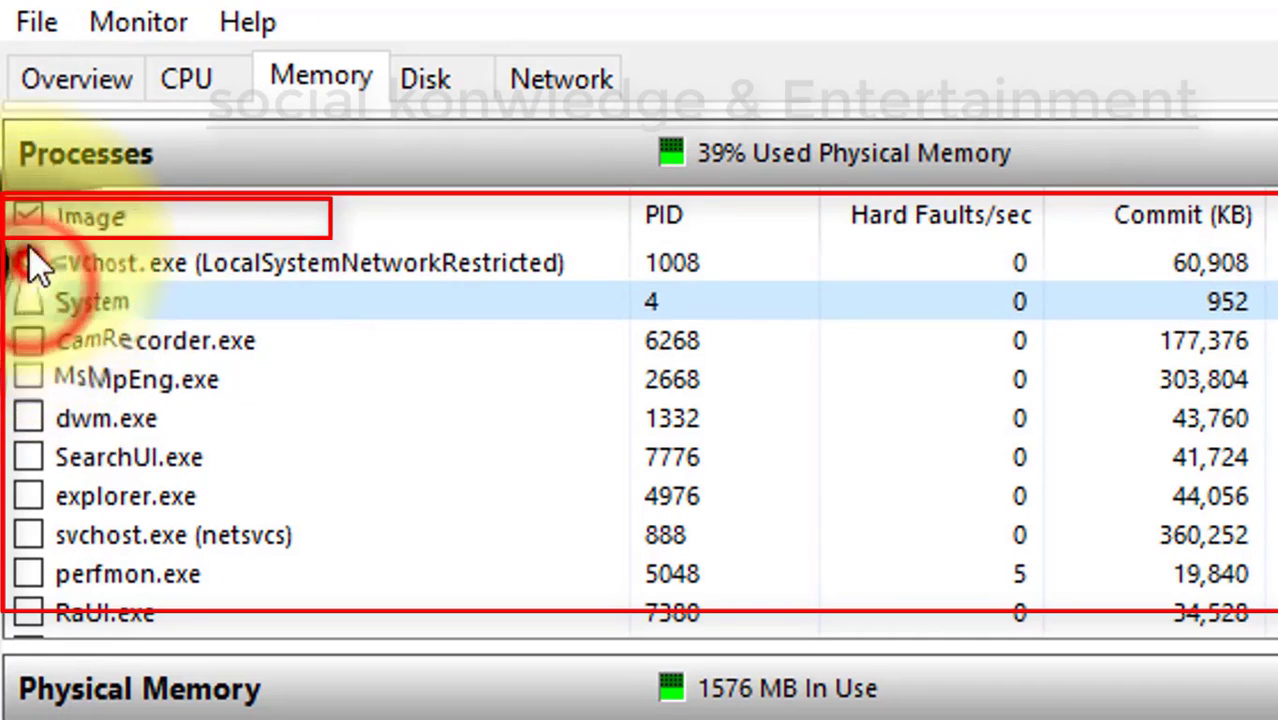
click(30, 258)
click(32, 226)
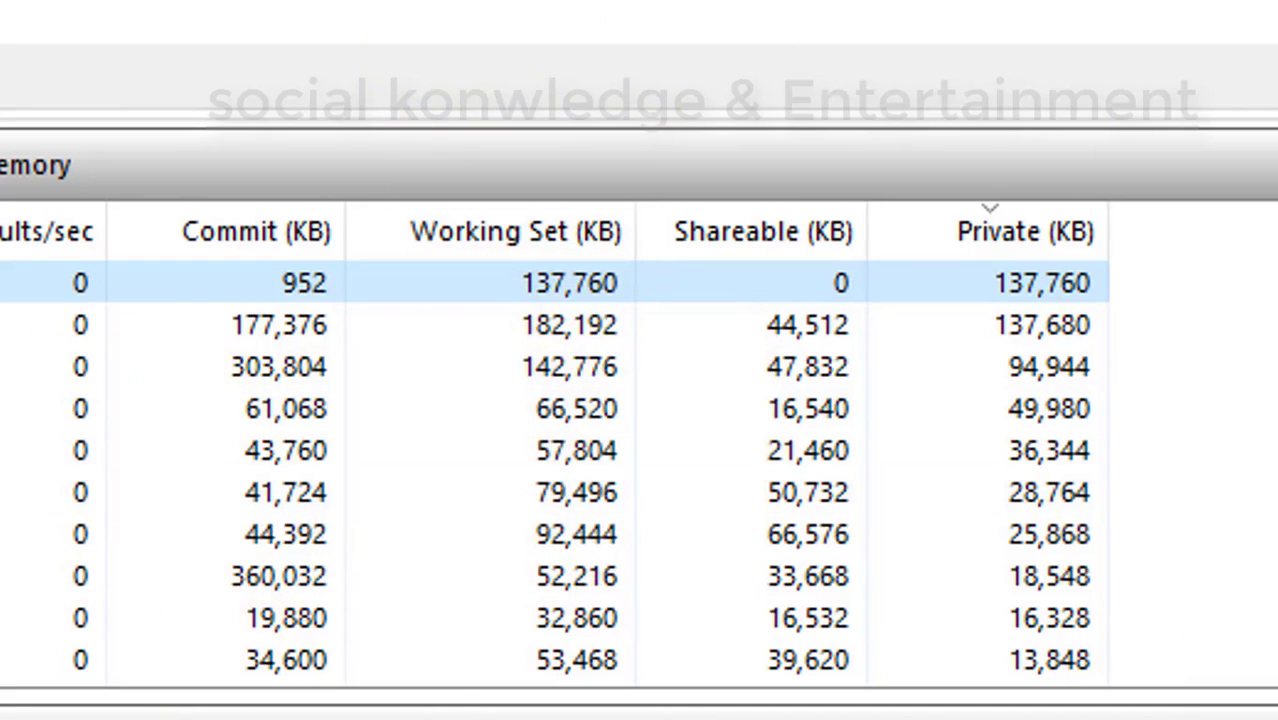
key(super)
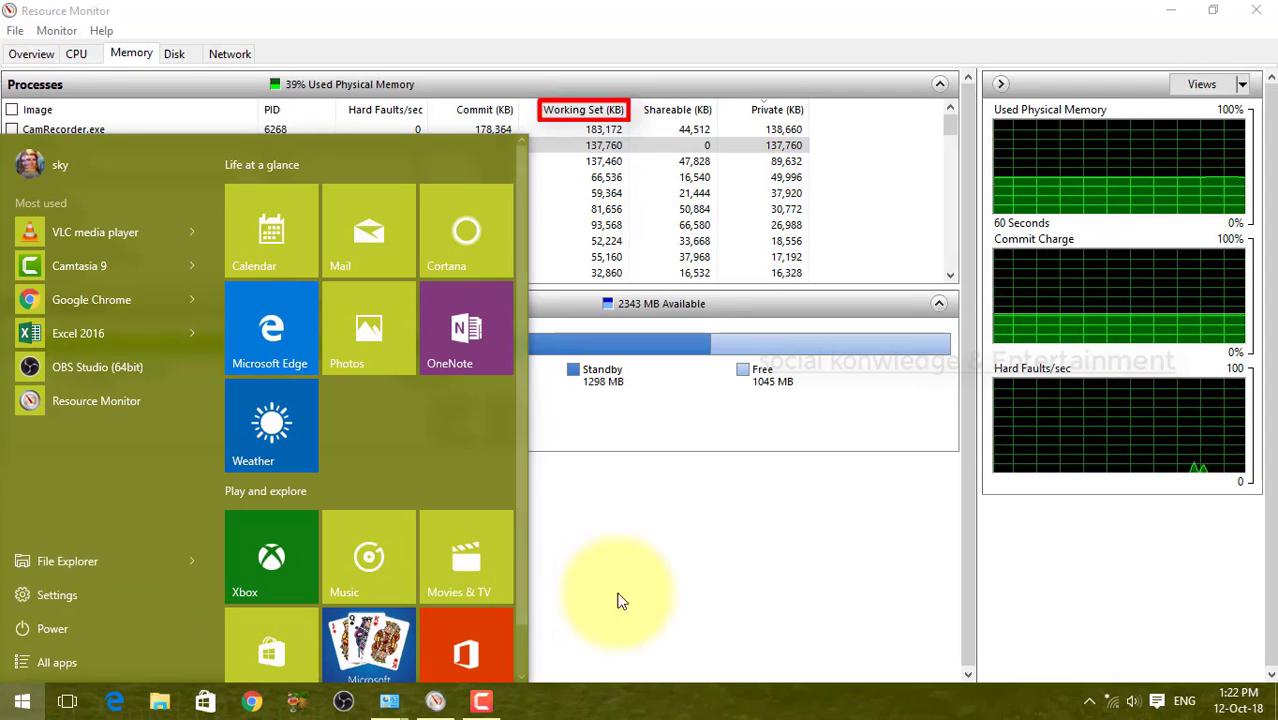
click(676, 594)
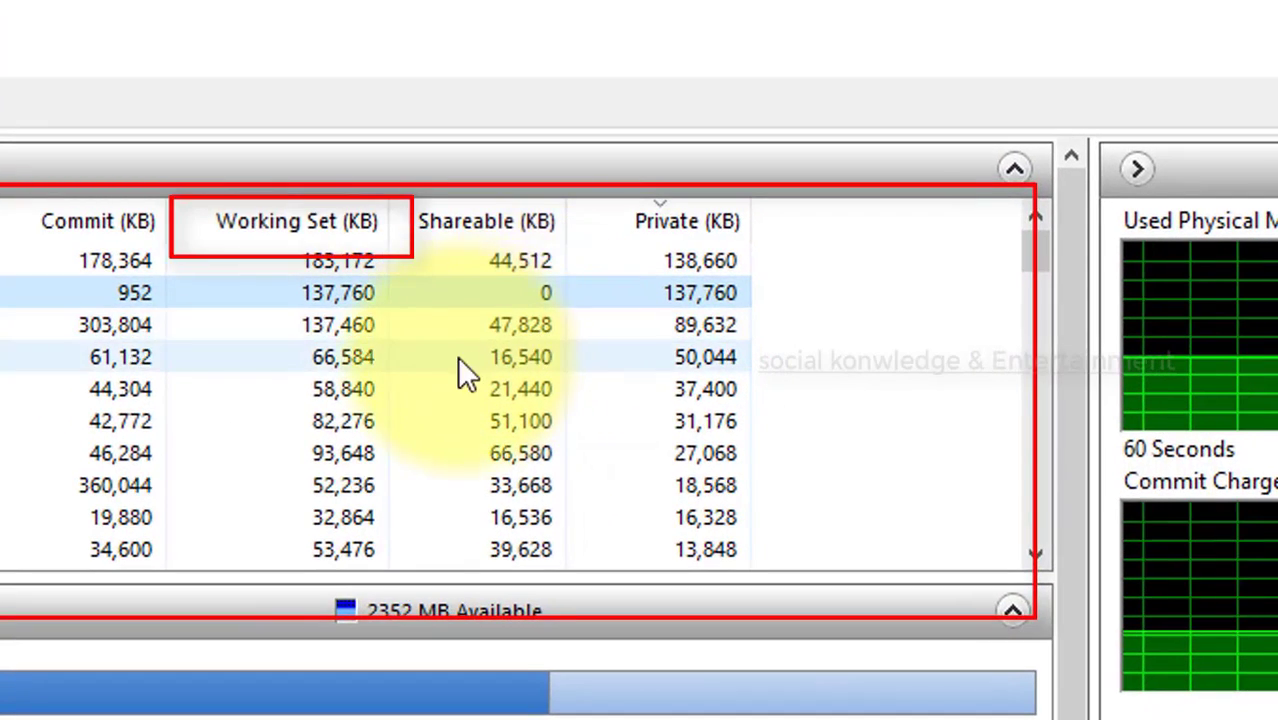
- Highlight MsMpEng.exe, followed by svchost.exe (LocalSystemNetworkRestricted), to examine their working set and shareable memory values
click(529, 328)
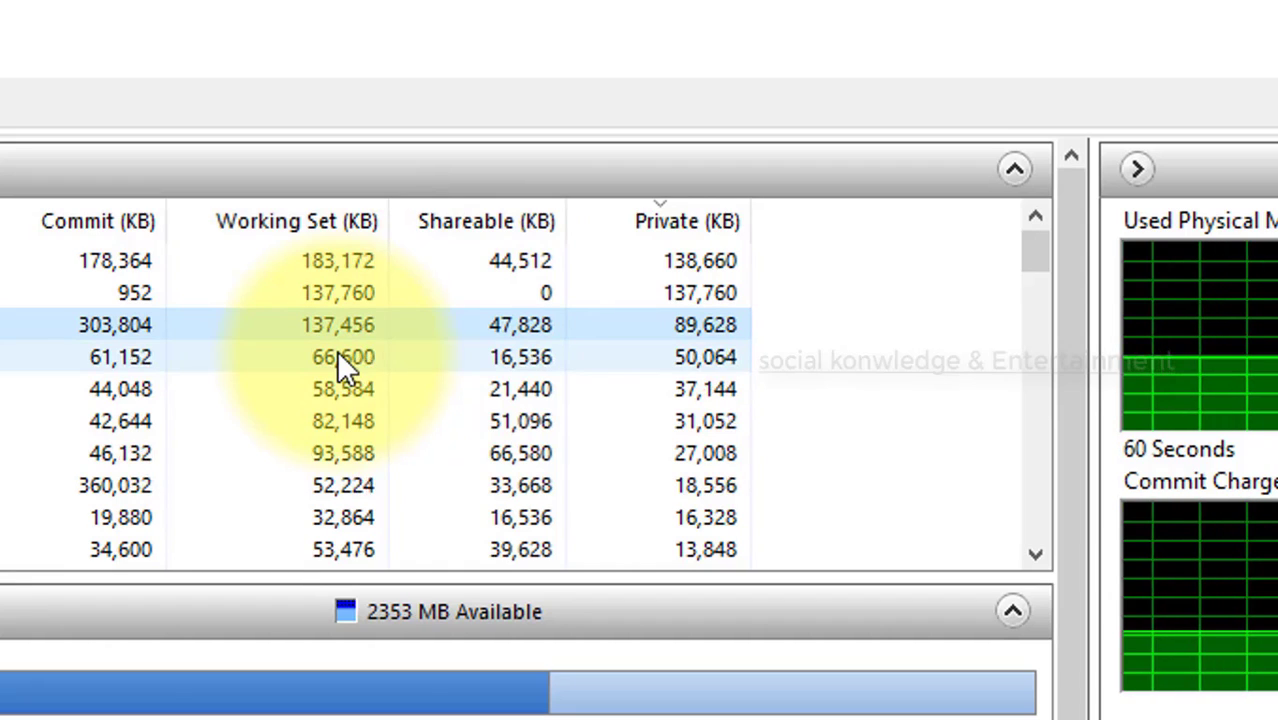
click(542, 358)
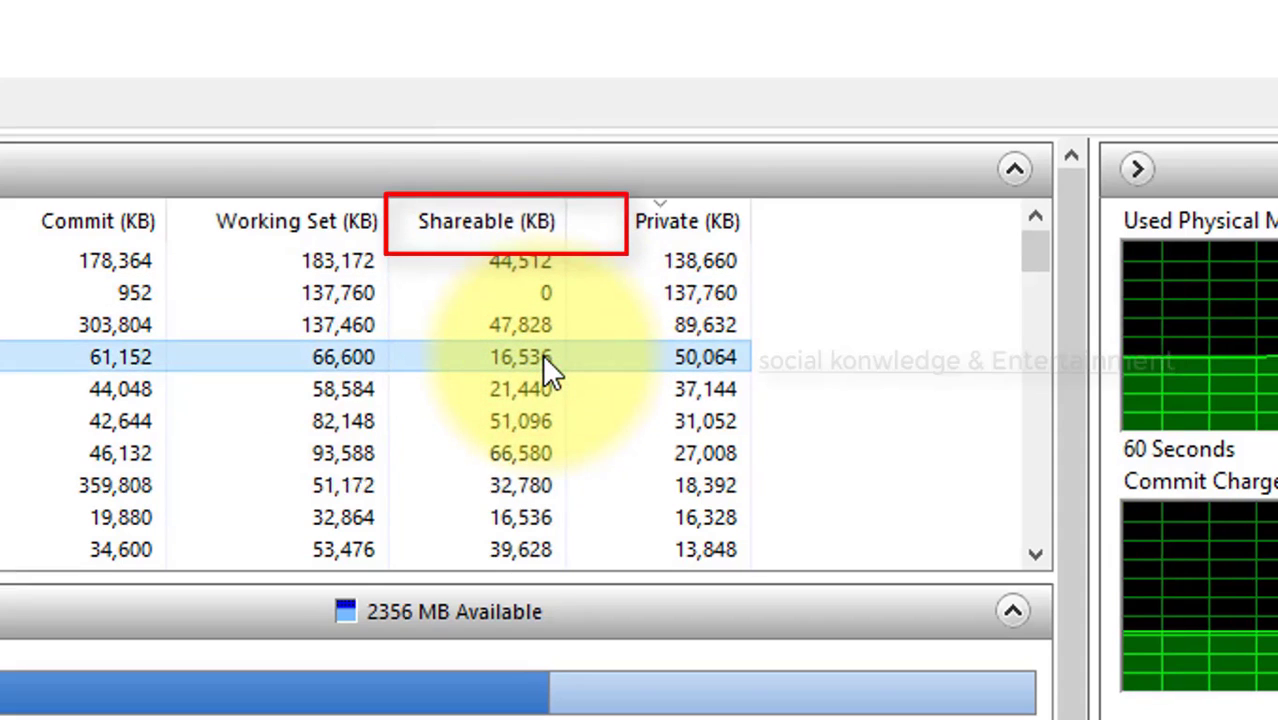